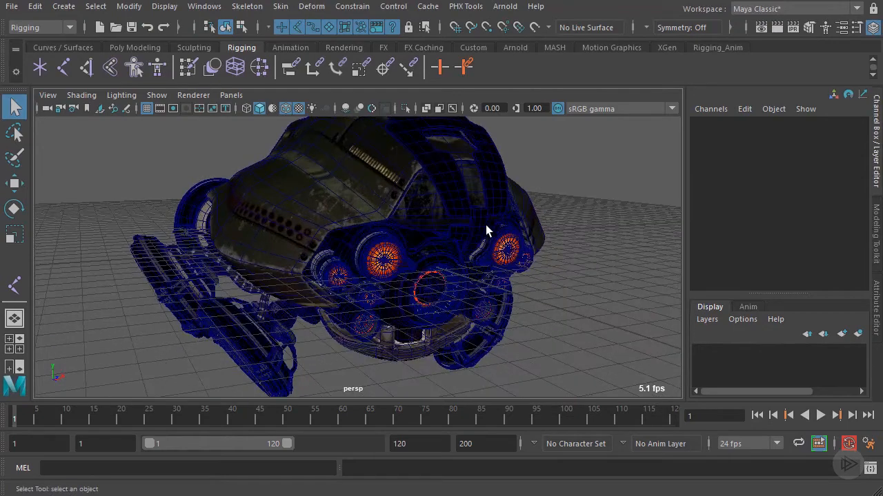
# Examine the lens clusters on the front of the drone from several angles.
pyautogui.keyDown('alt'); pyautogui.moveTo(414, 254); pyautogui.dragTo(499, 226); pyautogui.keyUp('alt')
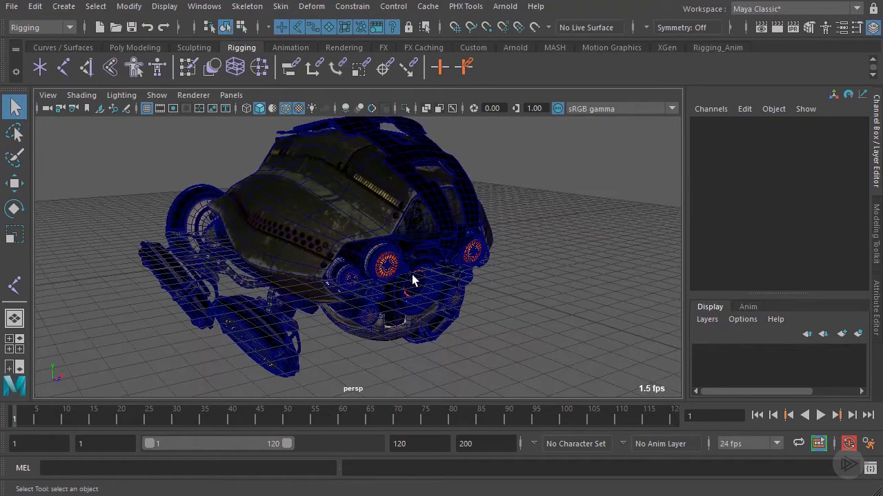
pyautogui.keyDown('alt'); pyautogui.moveTo(414, 280); pyautogui.dragTo(450, 289); pyautogui.keyUp('alt')
pyautogui.keyDown('alt'); pyautogui.moveTo(386, 291); pyautogui.dragTo(475, 253); pyautogui.keyUp('alt')
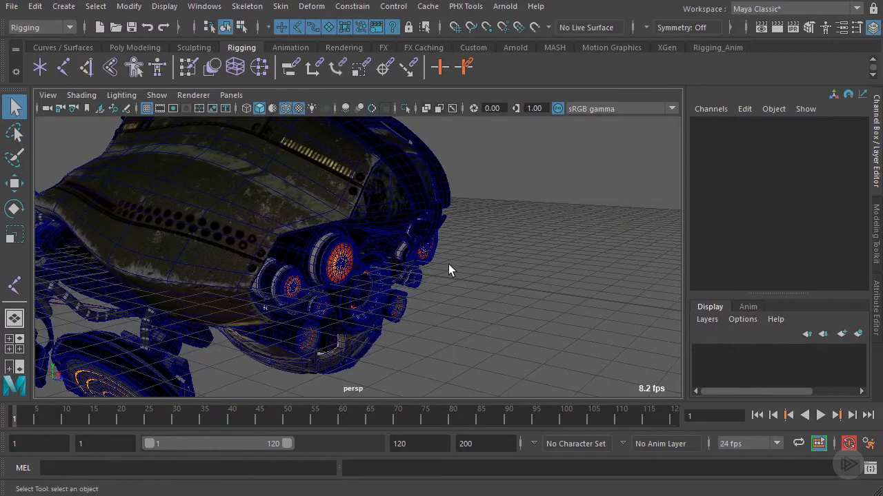
pyautogui.moveTo(388, 252)
pyautogui.keyDown('alt'); pyautogui.mouseDown()
pyautogui.moveTo(368, 250)
pyautogui.moveTo(410, 241)
pyautogui.moveTo(356, 244)
pyautogui.moveTo(389, 250)
pyautogui.mouseUp(); pyautogui.keyUp('alt')
pyautogui.scroll(3, 391, 250)
pyautogui.keyDown('alt'); pyautogui.moveTo(400, 249); pyautogui.dragTo(433, 258, button='middle'); pyautogui.keyUp('alt')
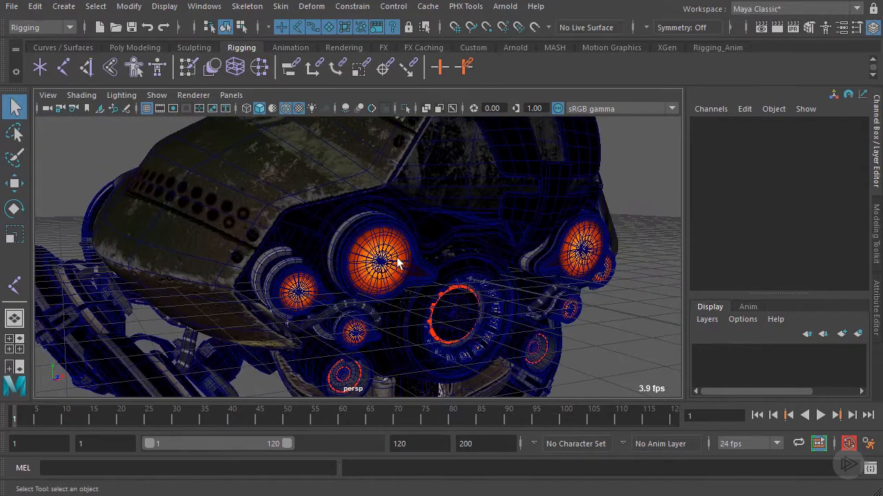
pyautogui.scroll(3, 404, 252)
pyautogui.keyDown('alt'); pyautogui.moveTo(410, 243); pyautogui.dragTo(449, 258); pyautogui.keyUp('alt')
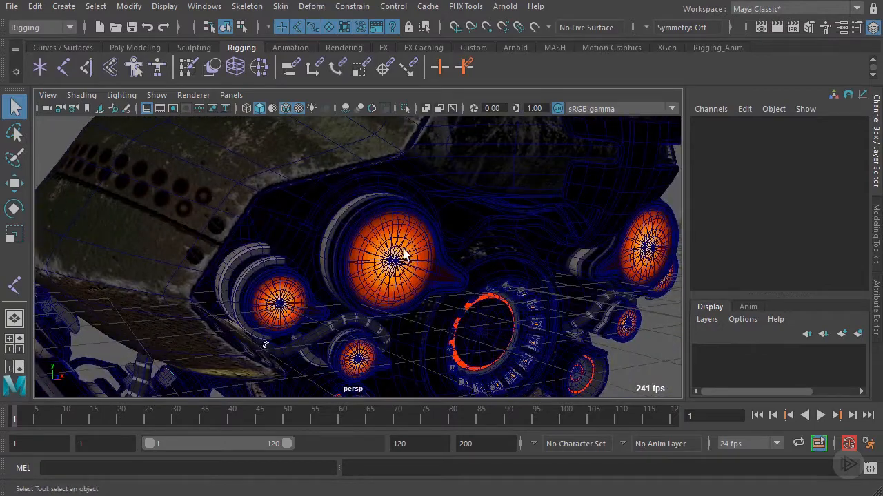
pyautogui.keyDown('alt'); pyautogui.moveTo(390, 233); pyautogui.dragTo(511, 256); pyautogui.keyUp('alt')
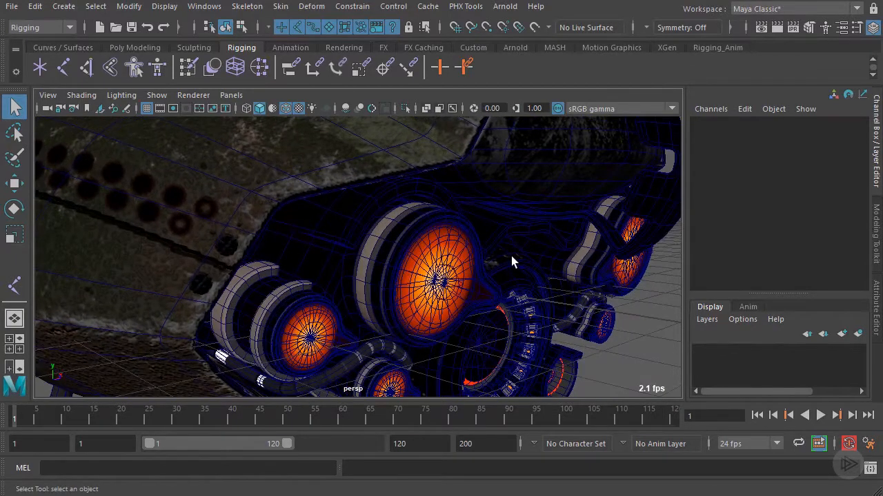
pyautogui.moveTo(489, 284)
pyautogui.keyDown('alt'); pyautogui.mouseDown()
pyautogui.moveTo(449, 282)
pyautogui.moveTo(529, 299)
pyautogui.moveTo(478, 253)
pyautogui.moveTo(508, 283)
pyautogui.moveTo(572, 293)
pyautogui.moveTo(452, 243)
pyautogui.moveTo(575, 256)
pyautogui.moveTo(446, 222)
pyautogui.moveTo(535, 243)
pyautogui.moveTo(583, 267)
pyautogui.moveTo(425, 240)
pyautogui.moveTo(526, 270)
pyautogui.moveTo(510, 293)
pyautogui.moveTo(478, 278)
pyautogui.mouseUp(); pyautogui.keyUp('alt')
# Select the R_lenseCluster_jnt joint at the right main lens with the Move tool active.
pyautogui.click(463, 282)
pyautogui.press('w')
pyautogui.hotkey('ctrl', 'z')
pyautogui.keyDown('alt'); pyautogui.moveTo(415, 253); pyautogui.dragTo(413, 256); pyautogui.keyUp('alt')
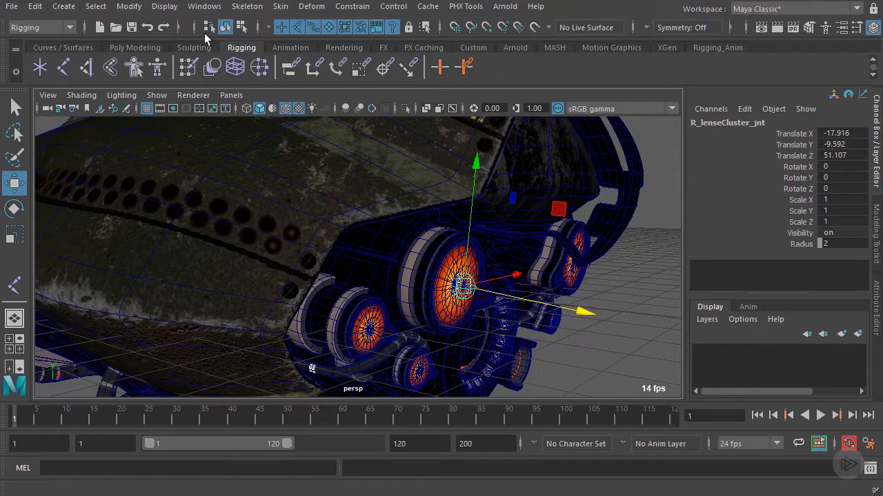
# Open the Outliner, dock it beside the viewport and expand the Drone group.
pyautogui.click(210, 7)
pyautogui.click(224, 155)
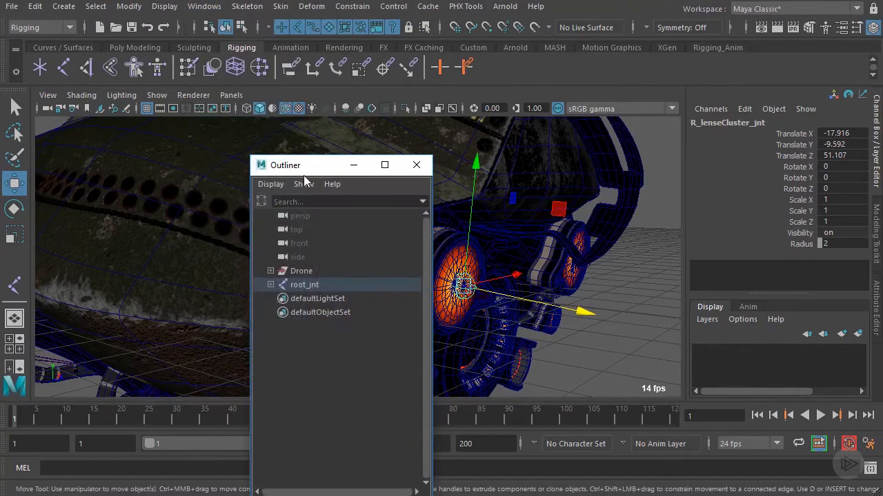
pyautogui.moveTo(305, 172); pyautogui.dragTo(29, 120)
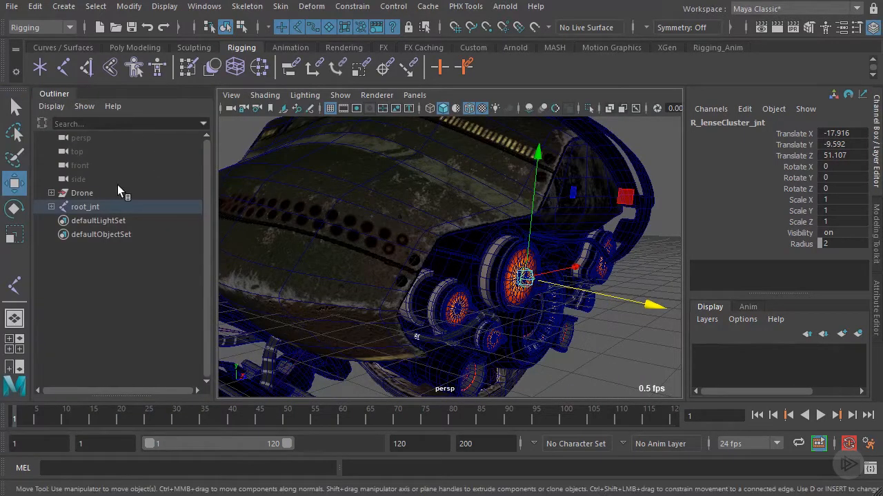
pyautogui.click(51, 193)
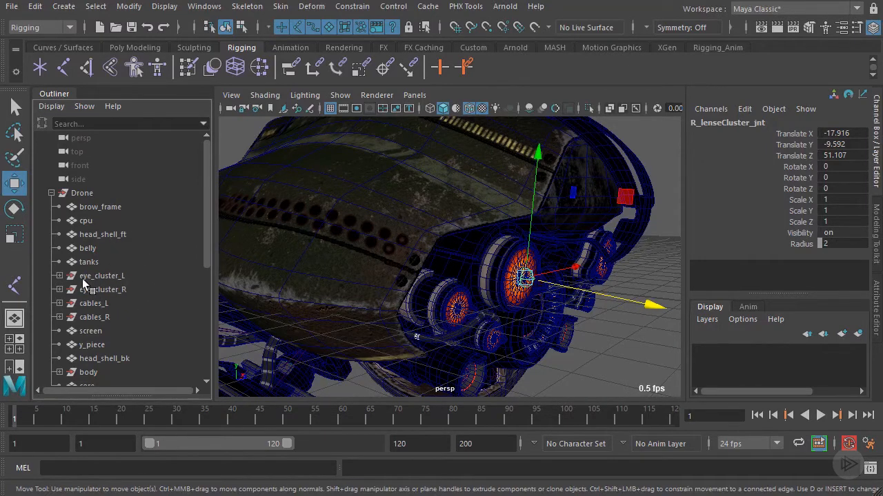
# Select the eye_cluster_R group and add the cable running across it to the selection.
pyautogui.press('f')
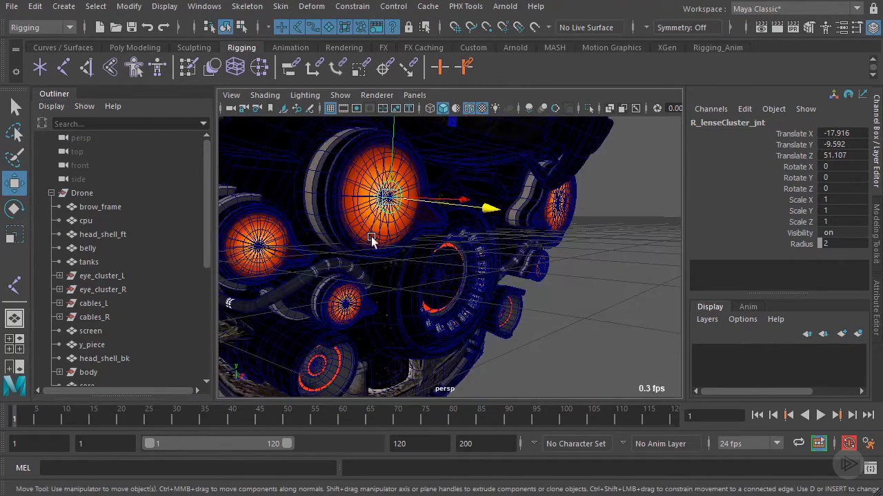
pyautogui.click(114, 291)
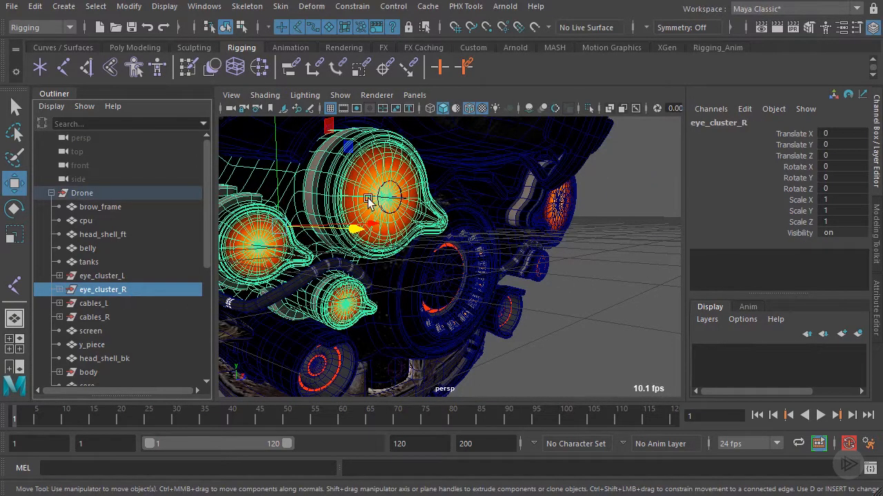
pyautogui.keyDown('alt'); pyautogui.moveTo(461, 219); pyautogui.dragTo(496, 238); pyautogui.keyUp('alt')
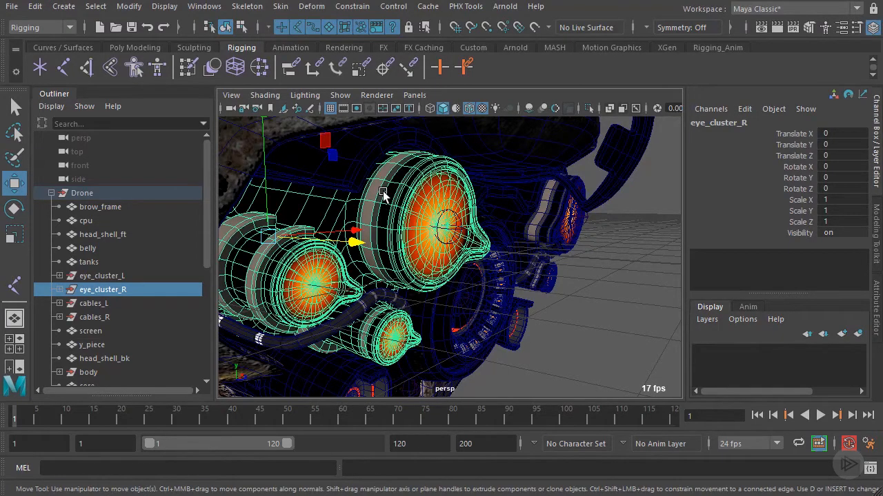
pyautogui.scroll(3, 455, 312)
pyautogui.keyDown('alt'); pyautogui.moveTo(455, 312); pyautogui.dragTo(506, 263, button='middle'); pyautogui.keyUp('alt')
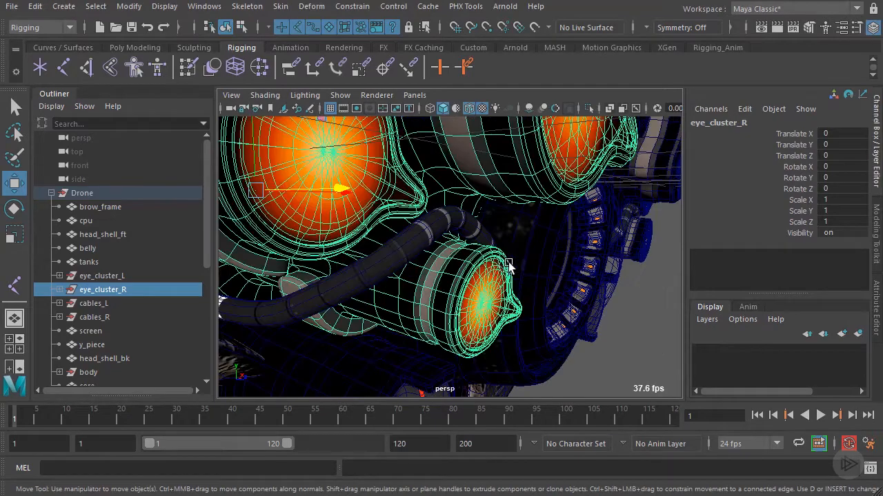
pyautogui.keyDown('shift'); pyautogui.click(437, 227); pyautogui.keyUp('shift')
pyautogui.scroll(-4, 437, 226)
pyautogui.moveTo(439, 230)
pyautogui.keyDown('alt'); pyautogui.mouseDown()
pyautogui.moveTo(531, 242)
pyautogui.moveTo(467, 250)
pyautogui.moveTo(448, 241)
pyautogui.mouseUp(); pyautogui.keyUp('alt')
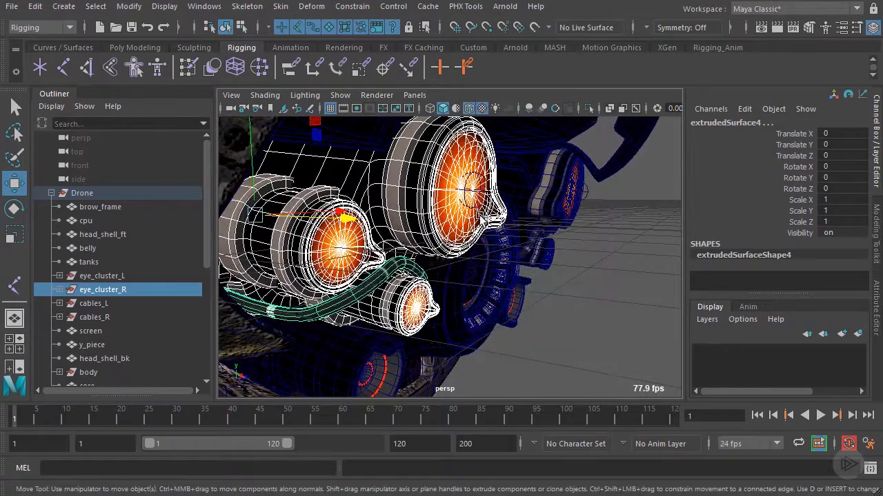
# Add the R_lenseCluster_jnt joint to the selected right eye cluster and cable.
pyautogui.keyDown('alt'); pyautogui.moveTo(468, 193); pyautogui.dragTo(556, 224); pyautogui.keyUp('alt')
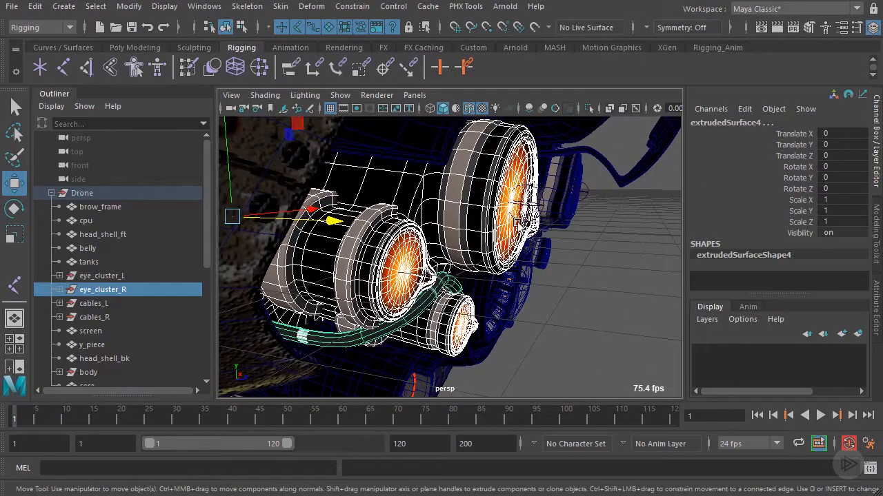
pyautogui.keyDown('alt'); pyautogui.moveTo(491, 246); pyautogui.dragTo(562, 212, button='right'); pyautogui.keyUp('alt')
pyautogui.keyDown('alt'); pyautogui.moveTo(562, 212); pyautogui.dragTo(546, 220); pyautogui.keyUp('alt')
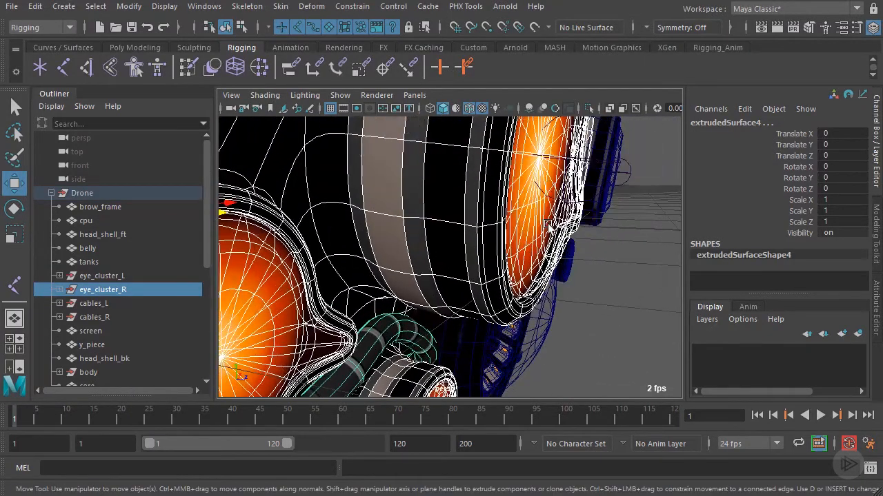
pyautogui.keyDown('alt'); pyautogui.moveTo(603, 195); pyautogui.dragTo(540, 251, button='right'); pyautogui.keyUp('alt')
pyautogui.click(542, 254)
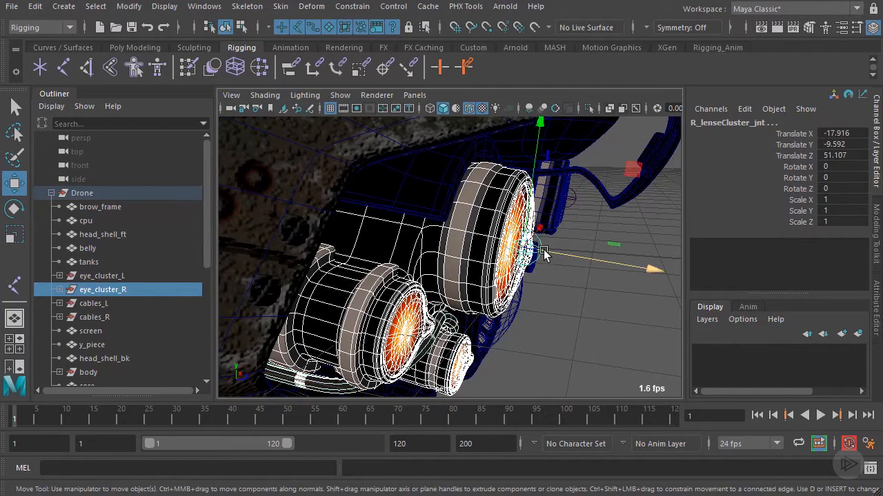
# Reset the Bind Skin options to their defaults and set them to bind to Selected joints.
pyautogui.click(281, 7)
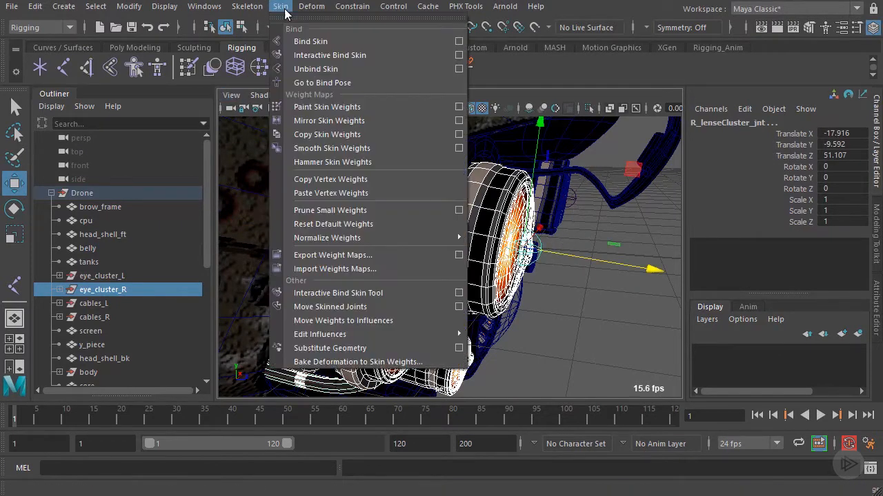
pyautogui.click(460, 43)
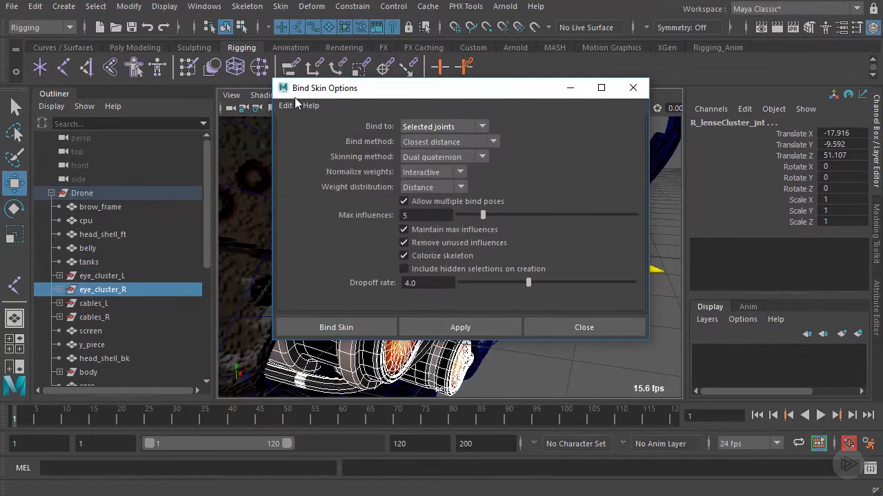
pyautogui.click(294, 106)
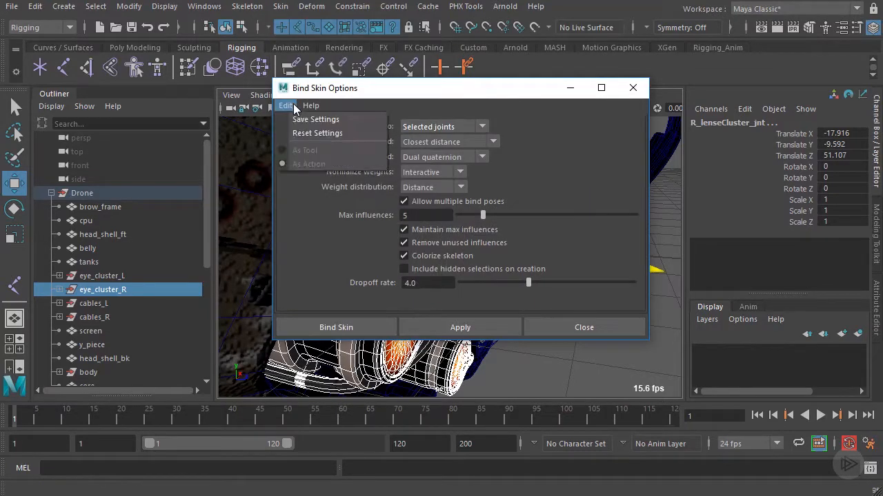
pyautogui.click(318, 133)
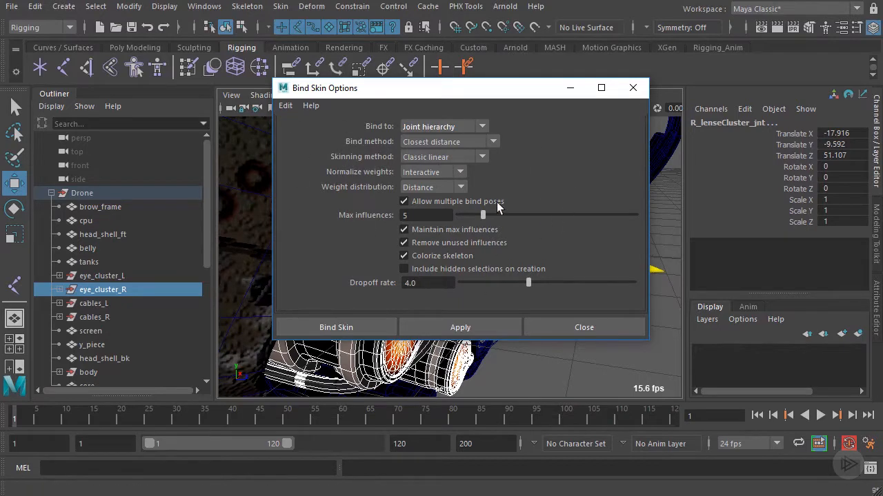
pyautogui.click(476, 128)
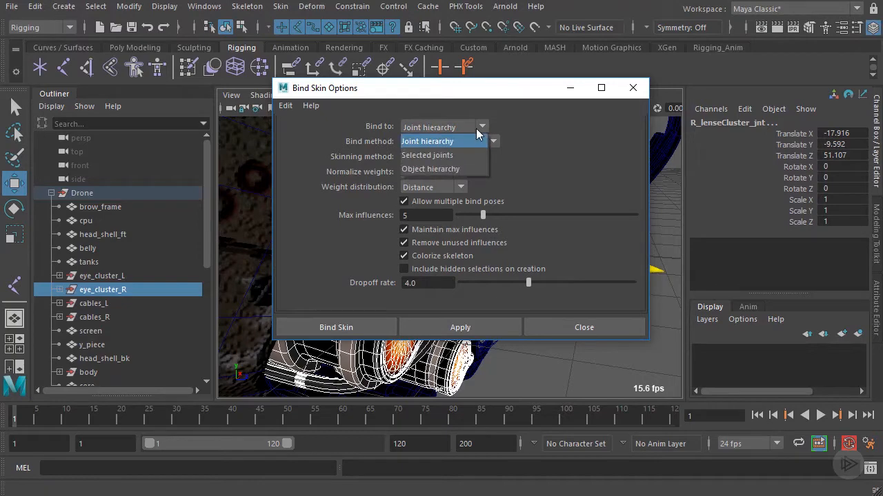
pyautogui.click(458, 157)
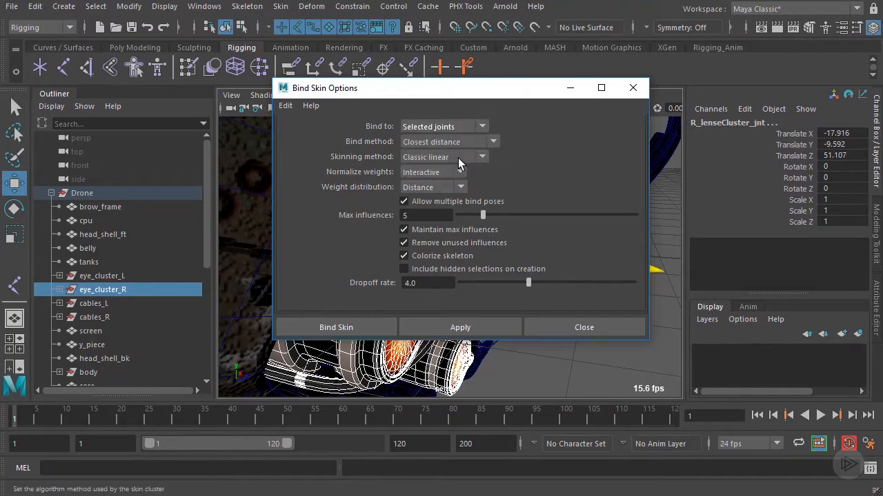
# Bind the right eye cluster and its cable to R_lenseCluster_jnt, and clear the selection.
pyautogui.moveTo(411, 99); pyautogui.dragTo(204, 102)
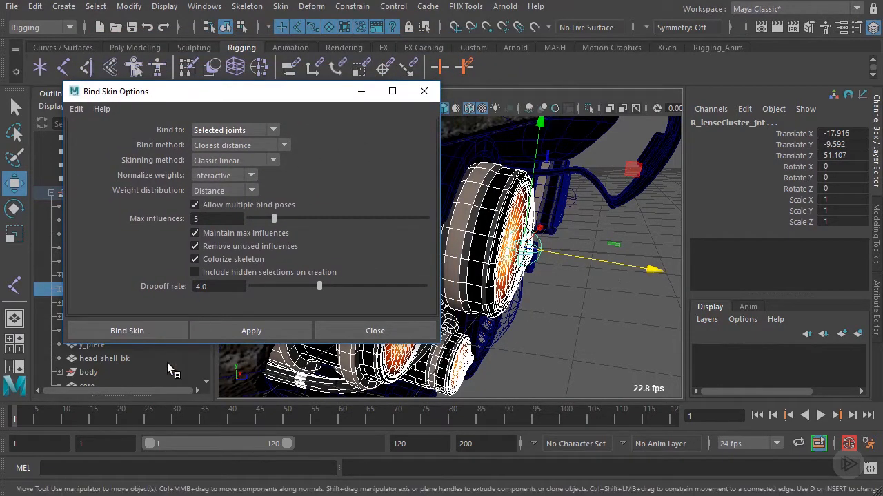
pyautogui.click(127, 331)
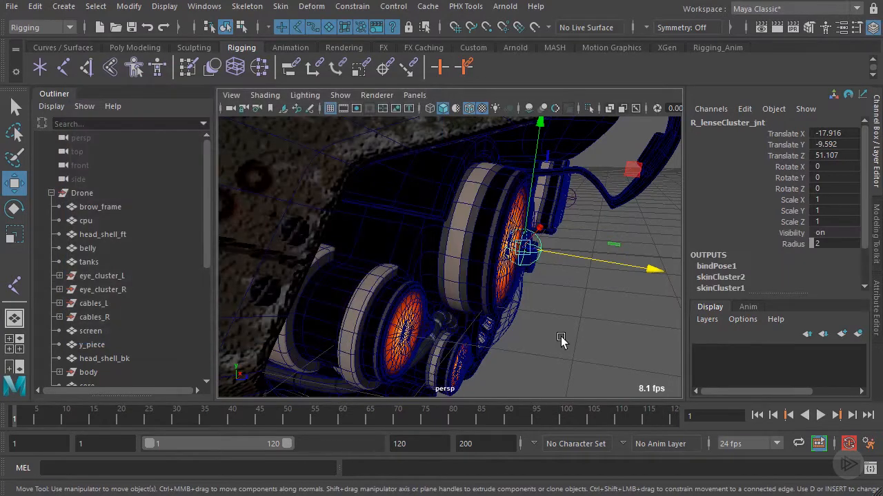
pyautogui.click(561, 338)
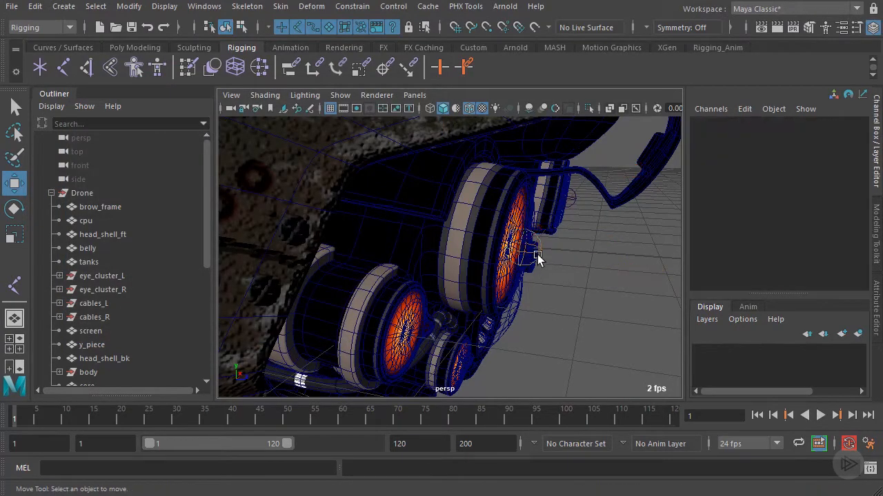
# Test the right eye cluster's binding with the R_lenseCluster_jnt joint and undo the test.
pyautogui.click(537, 258)
pyautogui.keyDown('alt'); pyautogui.moveTo(537, 258); pyautogui.dragTo(519, 266); pyautogui.keyUp('alt')
pyautogui.keyDown('alt'); pyautogui.moveTo(594, 314); pyautogui.dragTo(411, 290); pyautogui.keyUp('alt')
pyautogui.hotkey('ctrl', 'z')
# Select the eye_cluster_L group and add the cable running across it to the selection.
pyautogui.keyDown('alt'); pyautogui.moveTo(411, 289); pyautogui.dragTo(534, 246, button='right'); pyautogui.keyUp('alt')
pyautogui.keyDown('alt'); pyautogui.moveTo(534, 246); pyautogui.dragTo(456, 208); pyautogui.keyUp('alt')
pyautogui.click(109, 278)
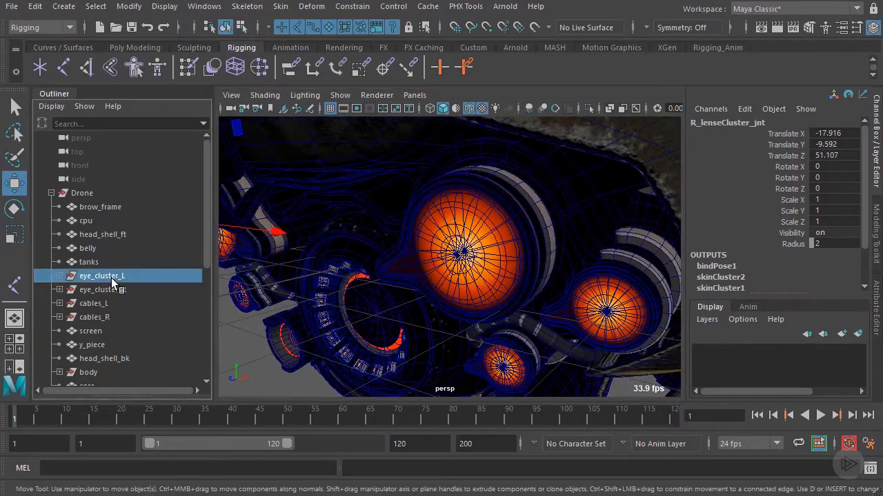
pyautogui.keyDown('alt'); pyautogui.moveTo(470, 272); pyautogui.dragTo(417, 266); pyautogui.keyUp('alt')
pyautogui.keyDown('alt'); pyautogui.moveTo(475, 253); pyautogui.dragTo(406, 220, button='middle'); pyautogui.keyUp('alt')
pyautogui.keyDown('alt'); pyautogui.moveTo(406, 219); pyautogui.dragTo(420, 228, button='right'); pyautogui.keyUp('alt')
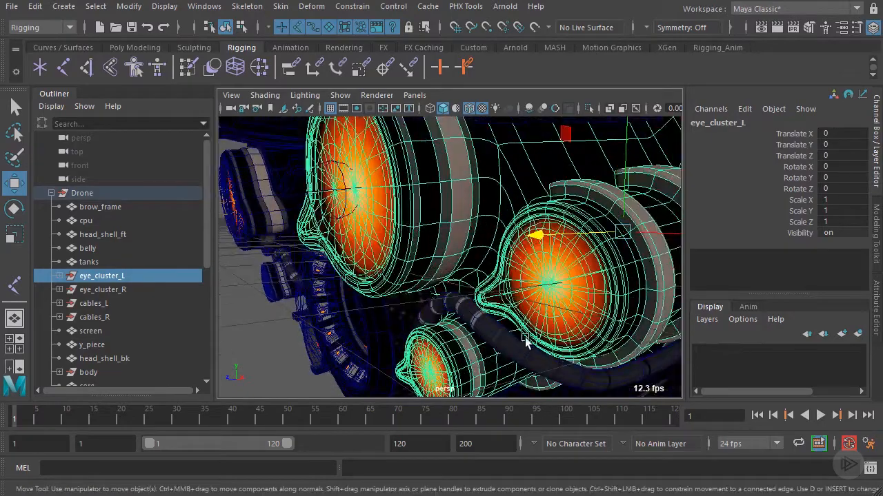
pyautogui.keyDown('shift'); pyautogui.click(520, 350); pyautogui.keyUp('shift')
# Add the L_lenseCluster_jnt joint to the selection and bind the left eye cluster and cable to it.
pyautogui.keyDown('alt'); pyautogui.moveTo(383, 248); pyautogui.dragTo(403, 267); pyautogui.keyUp('alt')
pyautogui.click(322, 194)
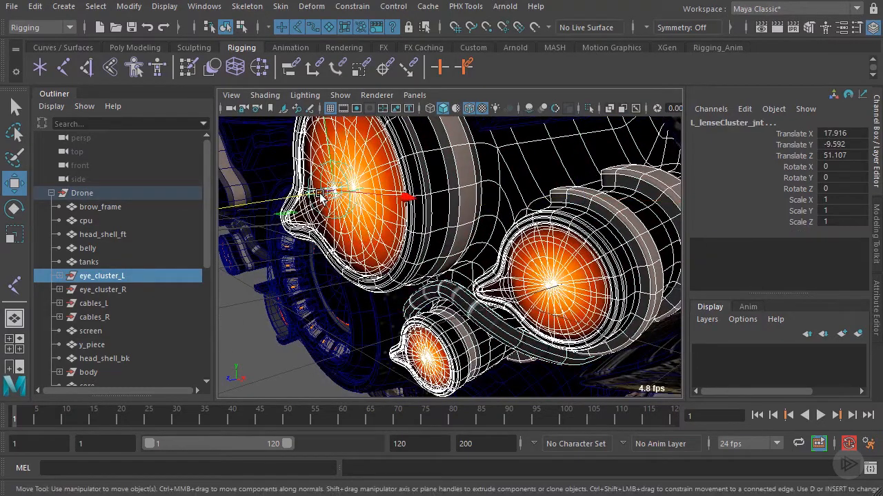
pyautogui.keyDown('alt'); pyautogui.moveTo(345, 194); pyautogui.dragTo(407, 200); pyautogui.keyUp('alt')
pyautogui.click(279, 7)
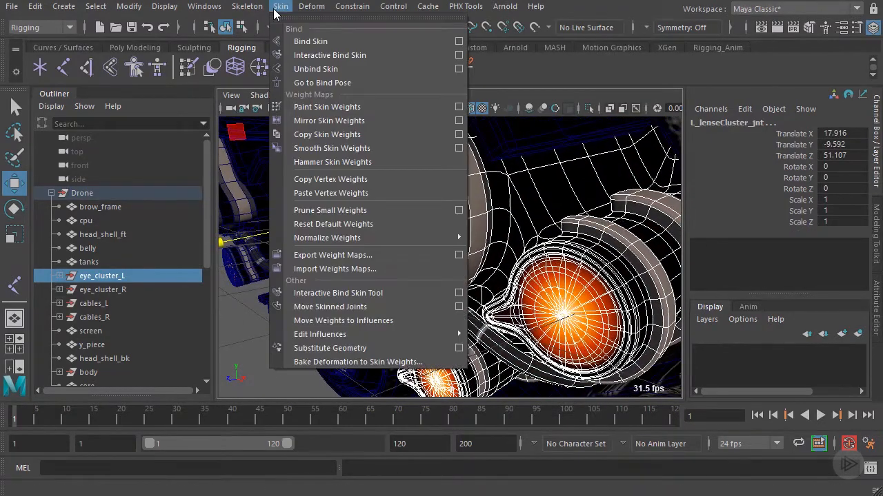
pyautogui.click(314, 45)
# Bind the left gun below the eye cluster to the L_lense_jnt joint with Bind Skin.
pyautogui.keyDown('alt'); pyautogui.moveTo(441, 234); pyautogui.dragTo(394, 223, button='right'); pyautogui.keyUp('alt')
pyautogui.keyDown('alt'); pyautogui.moveTo(394, 222); pyautogui.dragTo(463, 235); pyautogui.keyUp('alt')
pyautogui.keyDown('alt'); pyautogui.moveTo(463, 235); pyautogui.dragTo(514, 317, button='right'); pyautogui.keyUp('alt')
pyautogui.keyDown('alt'); pyautogui.moveTo(514, 318); pyautogui.dragTo(482, 124, button='middle'); pyautogui.keyUp('alt')
pyautogui.keyDown('alt'); pyautogui.moveTo(483, 124); pyautogui.dragTo(438, 211, button='right'); pyautogui.keyUp('alt')
pyautogui.keyDown('alt'); pyautogui.moveTo(437, 211); pyautogui.dragTo(487, 217); pyautogui.keyUp('alt')
pyautogui.keyDown('alt'); pyautogui.moveTo(487, 218); pyautogui.dragTo(461, 204, button='right'); pyautogui.keyUp('alt')
pyautogui.keyDown('alt'); pyautogui.moveTo(461, 205); pyautogui.dragTo(494, 258); pyautogui.keyUp('alt')
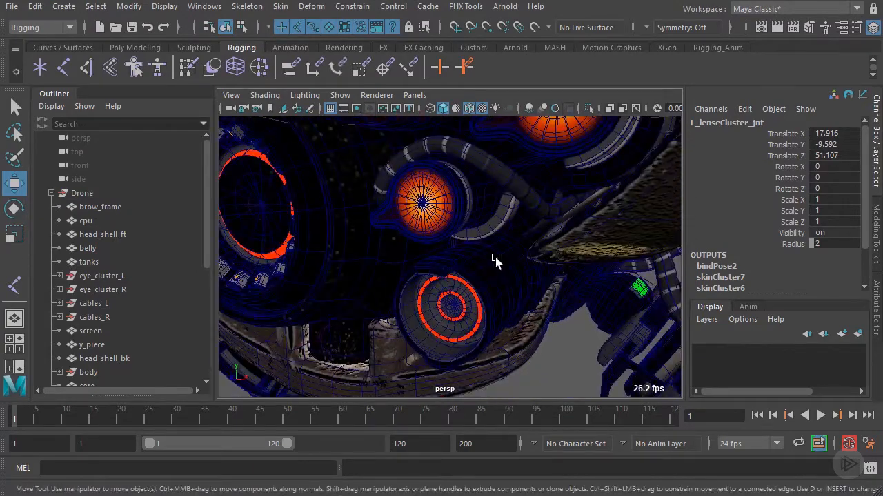
pyautogui.keyDown('alt'); pyautogui.moveTo(494, 258); pyautogui.dragTo(488, 198, button='middle'); pyautogui.keyUp('alt')
pyautogui.keyDown('alt'); pyautogui.moveTo(448, 186); pyautogui.dragTo(487, 235, button='right'); pyautogui.keyUp('alt')
pyautogui.keyDown('alt'); pyautogui.moveTo(494, 252); pyautogui.dragTo(417, 228); pyautogui.keyUp('alt')
pyautogui.click(514, 186)
pyautogui.click(418, 229)
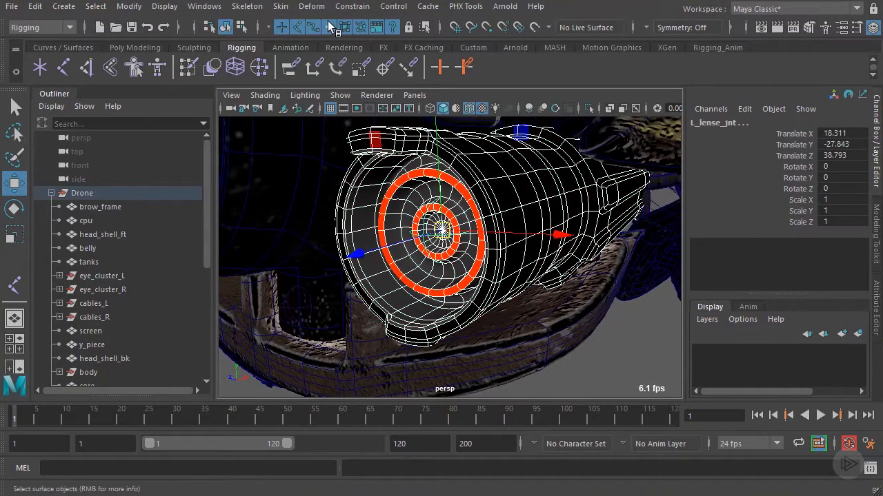
pyautogui.click(280, 7)
pyautogui.click(311, 41)
# Bind the right gun, gun_rt, to the R_lense_jnt joint with Bind Skin.
pyautogui.keyDown('alt'); pyautogui.moveTo(365, 227); pyautogui.dragTo(490, 266); pyautogui.keyUp('alt')
pyautogui.keyDown('alt'); pyautogui.moveTo(399, 245); pyautogui.dragTo(492, 229, button='middle'); pyautogui.keyUp('alt')
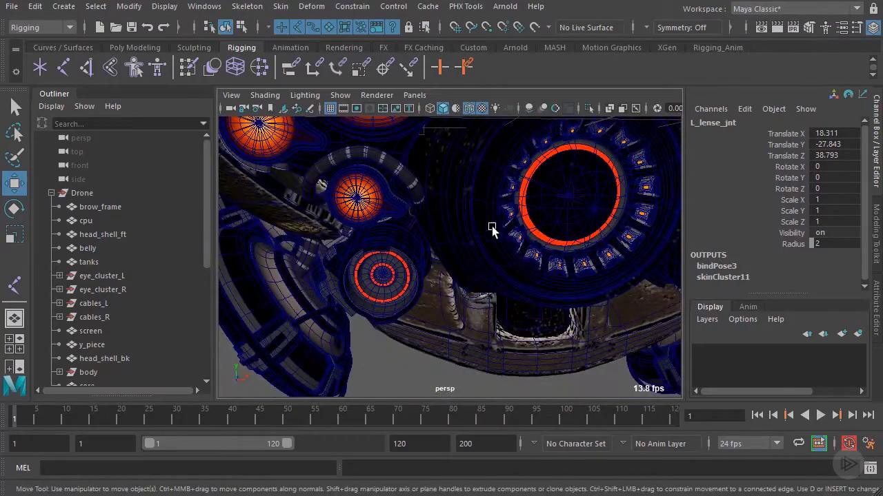
pyautogui.scroll(4, 386, 264)
pyautogui.click(342, 288)
pyautogui.press('f')
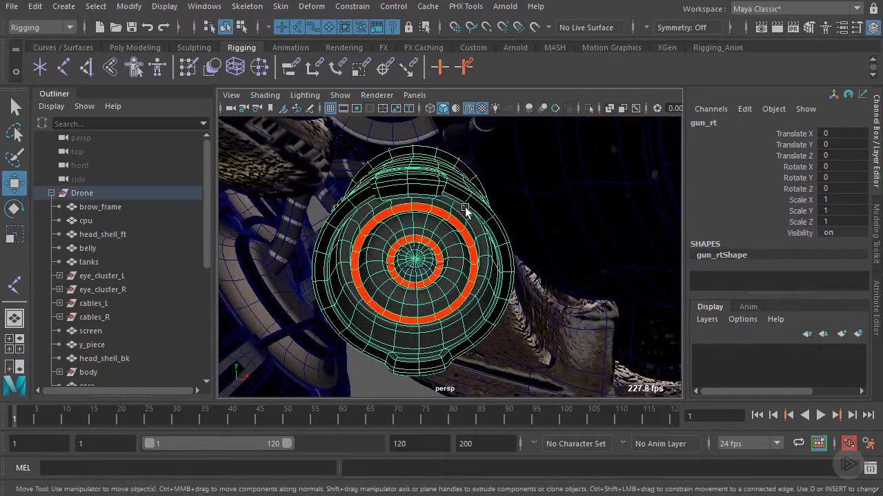
pyautogui.keyDown('alt'); pyautogui.moveTo(461, 200); pyautogui.dragTo(405, 278); pyautogui.keyUp('alt')
pyautogui.keyDown('alt'); pyautogui.moveTo(442, 149); pyautogui.dragTo(462, 153); pyautogui.keyUp('alt')
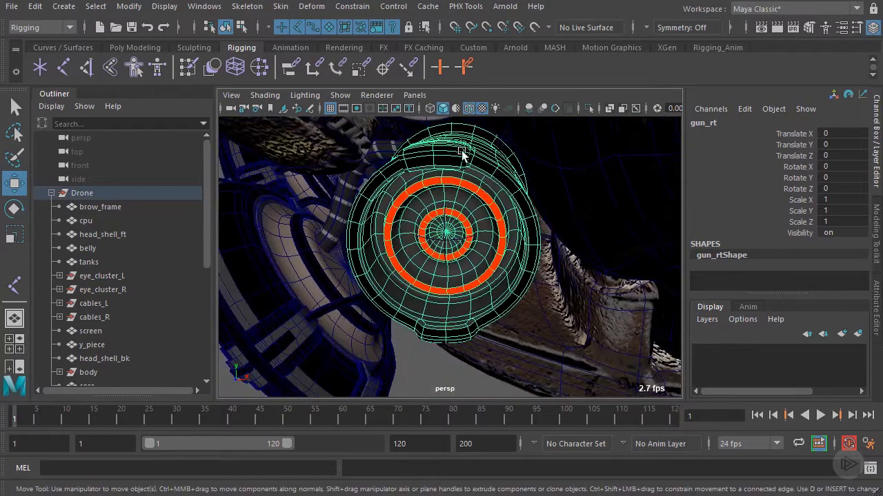
pyautogui.click(447, 252)
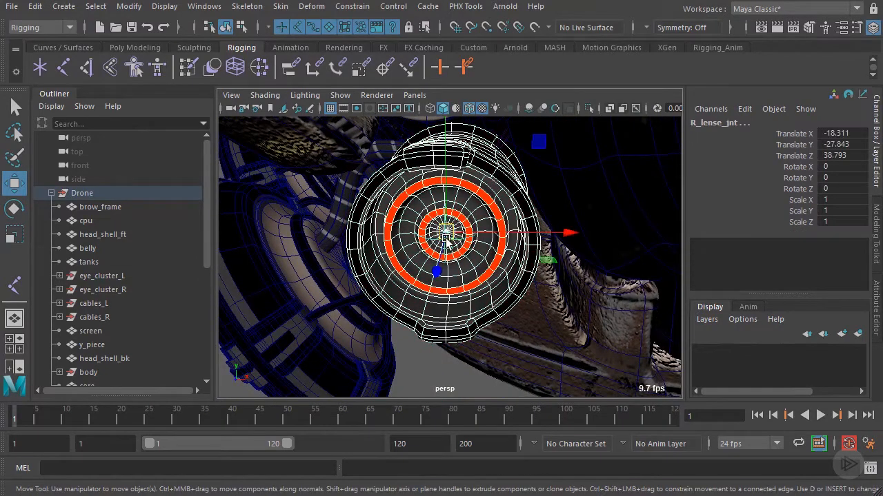
pyautogui.click(281, 9)
pyautogui.click(306, 40)
pyautogui.scroll(-5, 417, 203)
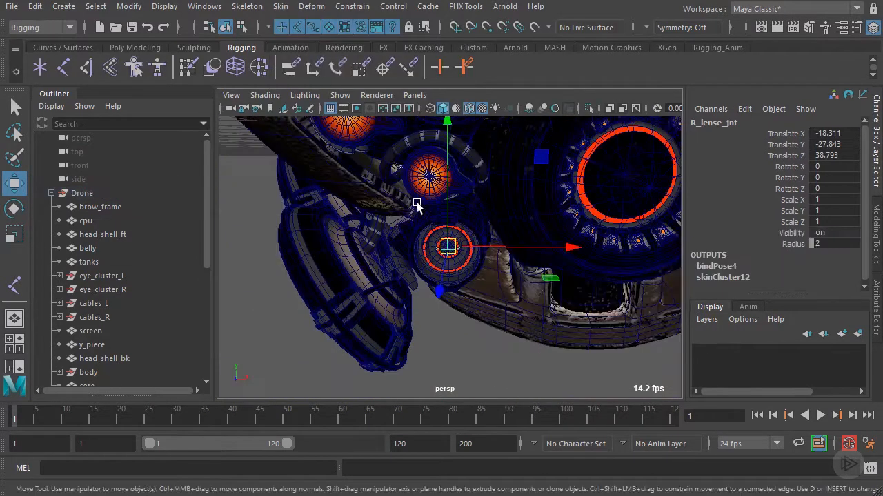
# Test the gun bindings by moving the R_lense_jnt and L_lense_jnt joints, and undo the tests.
pyautogui.keyDown('alt'); pyautogui.moveTo(418, 256); pyautogui.dragTo(488, 270); pyautogui.keyUp('alt')
pyautogui.scroll(-8, 476, 255)
pyautogui.keyDown('alt'); pyautogui.moveTo(439, 224); pyautogui.dragTo(477, 210); pyautogui.keyUp('alt')
pyautogui.moveTo(475, 253); pyautogui.dragTo(506, 268)
pyautogui.hotkey('ctrl', 'z')
pyautogui.keyDown('alt'); pyautogui.moveTo(598, 248); pyautogui.dragTo(426, 231); pyautogui.keyUp('alt')
pyautogui.scroll(5, 427, 231)
pyautogui.keyDown('alt'); pyautogui.moveTo(292, 190); pyautogui.dragTo(460, 236); pyautogui.keyUp('alt')
pyautogui.click(363, 179)
pyautogui.scroll(-3, 384, 187)
pyautogui.hotkey('ctrl', 'z')
# Examine the central sensor up close and select the sensor_jnt joint at its centre.
pyautogui.scroll(4, 498, 256)
pyautogui.scroll(6, 428, 233)
pyautogui.scroll(4, 460, 236)
pyautogui.keyDown('alt'); pyautogui.moveTo(367, 169); pyautogui.dragTo(505, 200); pyautogui.keyUp('alt')
pyautogui.scroll(-3, 504, 200)
pyautogui.scroll(4, 493, 230)
pyautogui.keyDown('alt'); pyautogui.moveTo(492, 231); pyautogui.dragTo(455, 257); pyautogui.keyUp('alt')
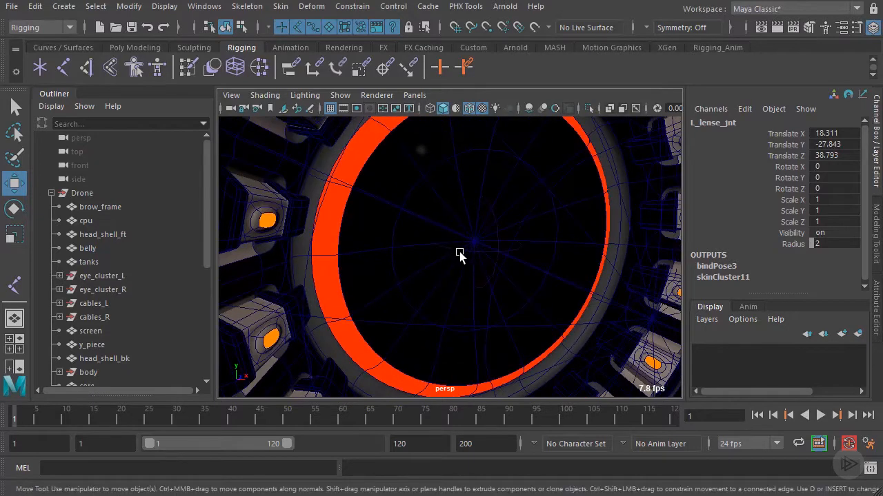
pyautogui.scroll(-3, 510, 214)
pyautogui.keyDown('alt'); pyautogui.moveTo(421, 211); pyautogui.dragTo(416, 176, button='right'); pyautogui.keyUp('alt')
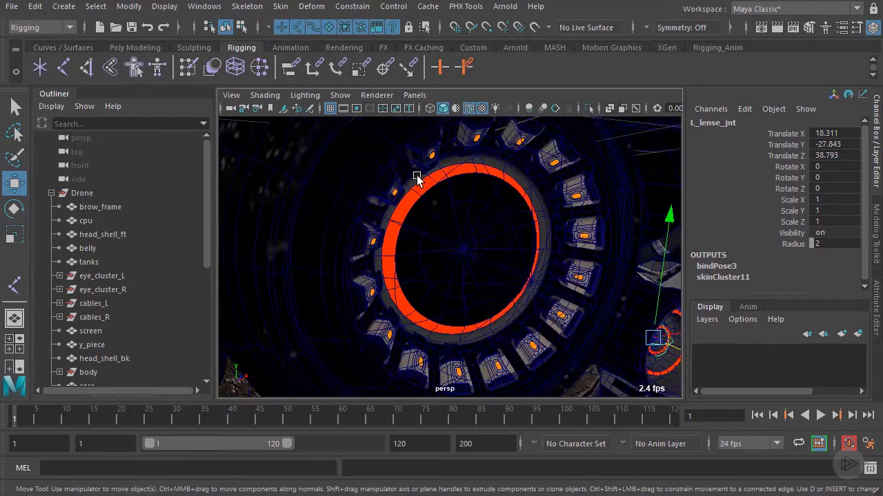
pyautogui.click(462, 256)
pyautogui.keyDown('alt'); pyautogui.moveTo(459, 250); pyautogui.dragTo(459, 192); pyautogui.keyUp('alt')
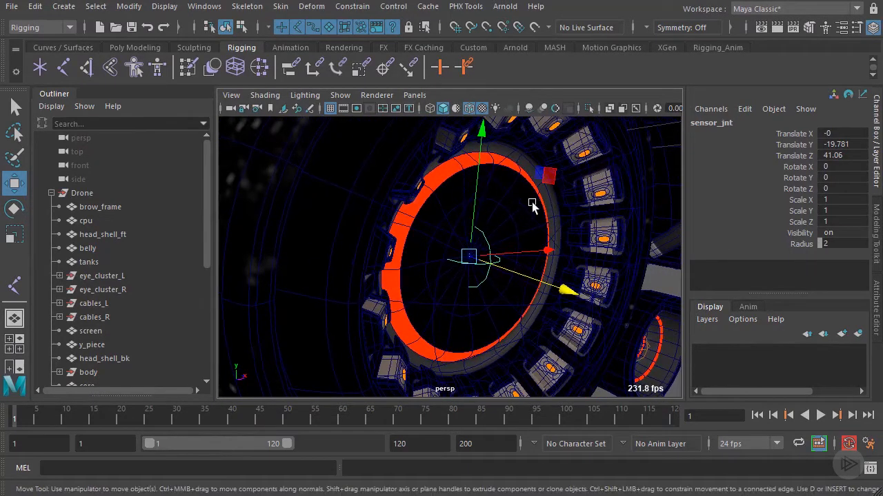
pyautogui.keyDown('alt'); pyautogui.moveTo(532, 205); pyautogui.dragTo(531, 151); pyautogui.keyUp('alt')
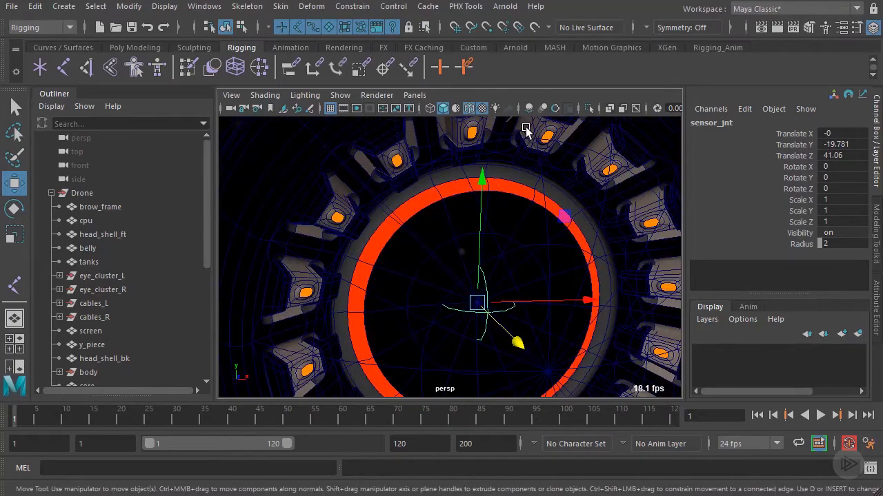
# Find the small pieces ringing the central sensor in the Outliner and select their sensor_misc group.
pyautogui.click(530, 172)
pyautogui.scroll(-3, 533, 185)
pyautogui.scroll(5, 528, 187)
pyautogui.keyDown('alt'); pyautogui.moveTo(383, 164); pyautogui.dragTo(342, 184); pyautogui.keyUp('alt')
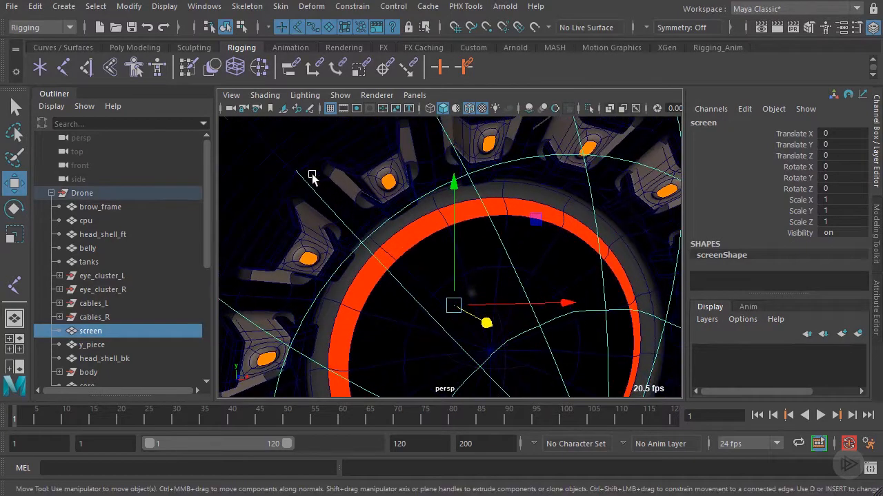
pyautogui.scroll(-3, 157, 264)
pyautogui.scroll(-3, 158, 270)
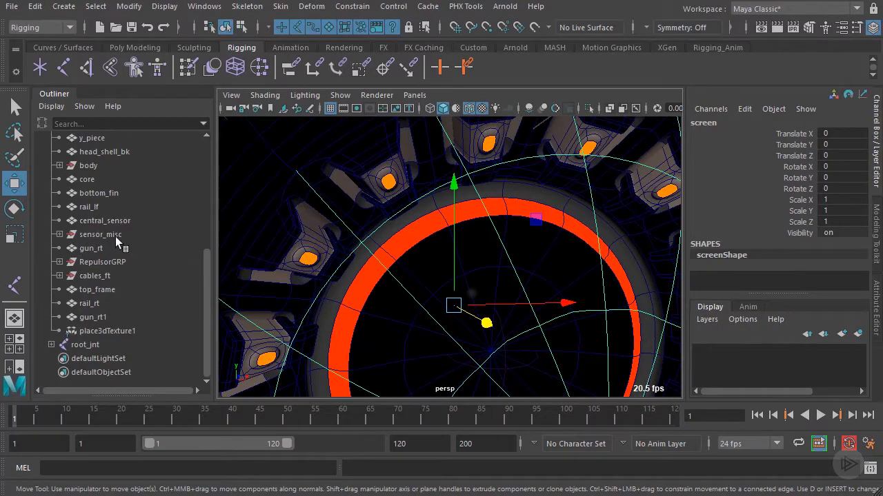
pyautogui.scroll(5, 130, 200)
pyautogui.scroll(-5, 130, 199)
pyautogui.scroll(3, 112, 202)
pyautogui.scroll(-3, 115, 205)
pyautogui.click(107, 236)
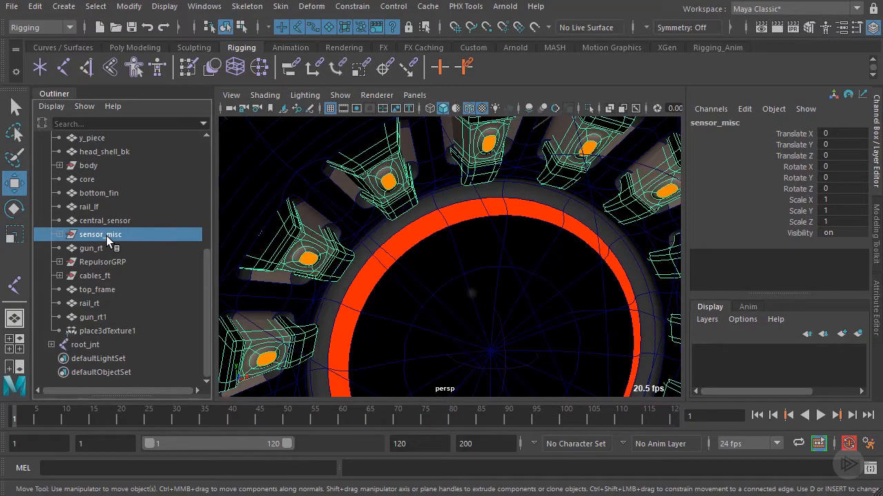
# Add the sensor_jnt joint to the selection and bind the sensor_misc pieces to it with Bind Skin.
pyautogui.scroll(-10, 512, 255)
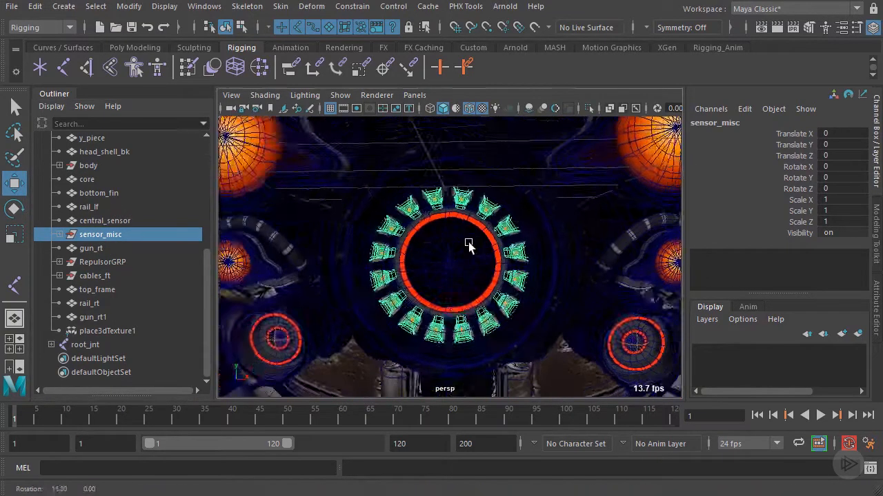
pyautogui.scroll(3, 489, 236)
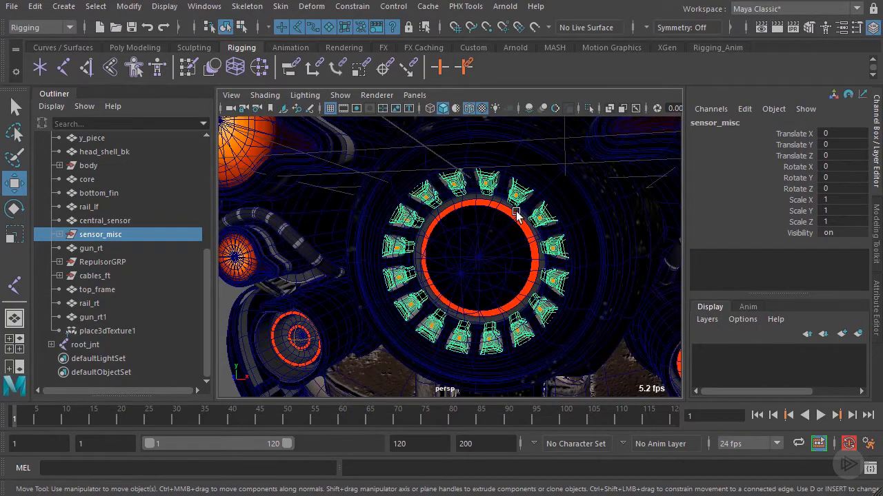
pyautogui.keyDown('alt'); pyautogui.moveTo(516, 213); pyautogui.dragTo(410, 202); pyautogui.keyUp('alt')
pyautogui.keyDown('alt'); pyautogui.moveTo(411, 202); pyautogui.dragTo(460, 198, button='right'); pyautogui.keyUp('alt')
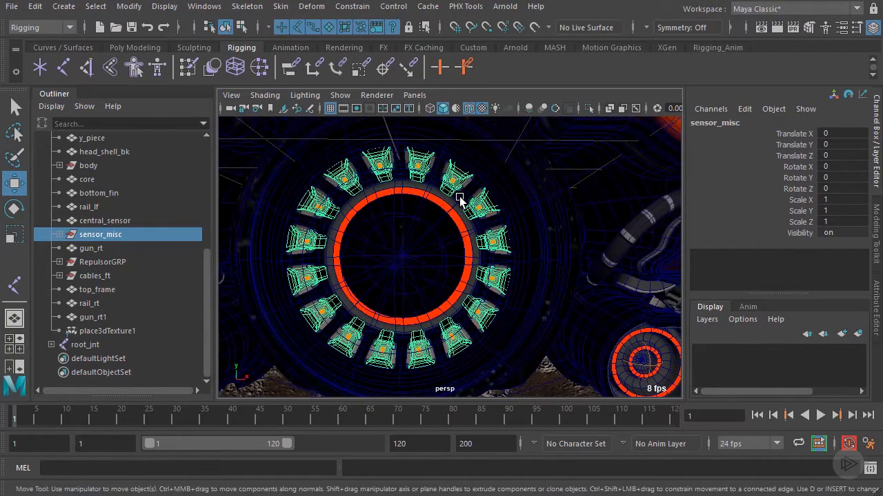
pyautogui.keyDown('alt'); pyautogui.moveTo(460, 198); pyautogui.dragTo(463, 213); pyautogui.keyUp('alt')
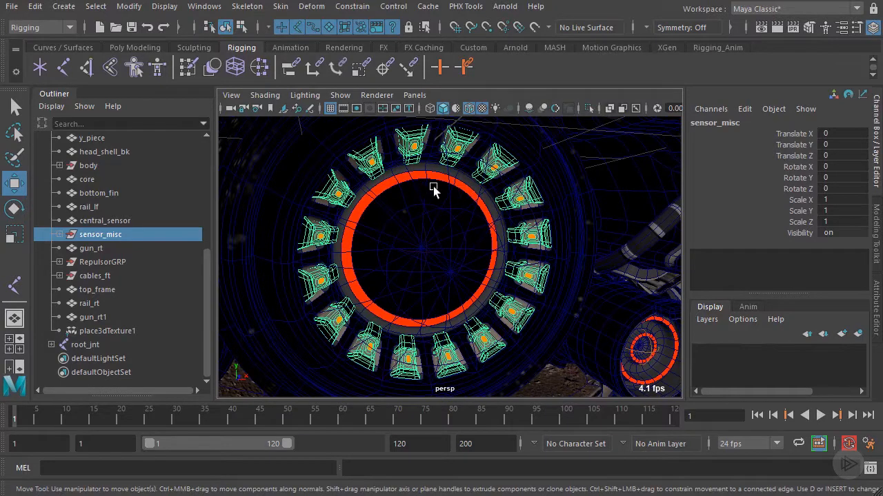
pyautogui.scroll(2, 449, 196)
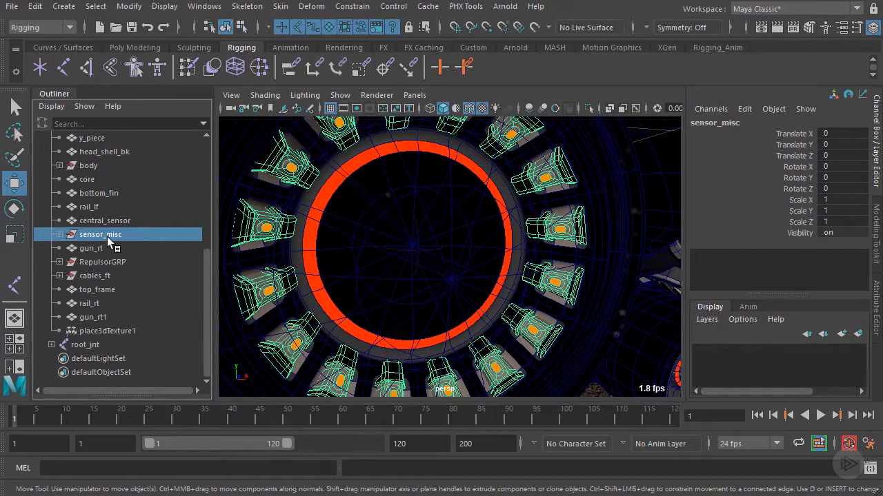
pyautogui.scroll(5, 417, 250)
pyautogui.scroll(3, 418, 262)
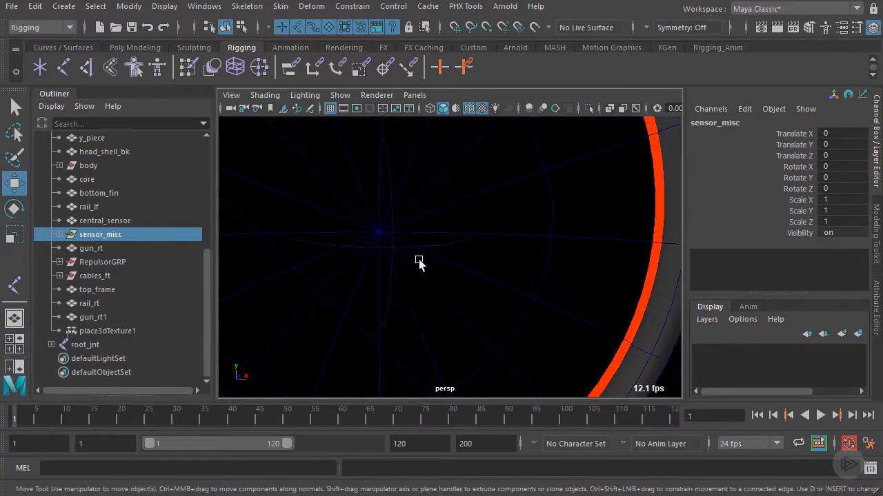
pyautogui.click(388, 250)
pyautogui.scroll(-7, 389, 251)
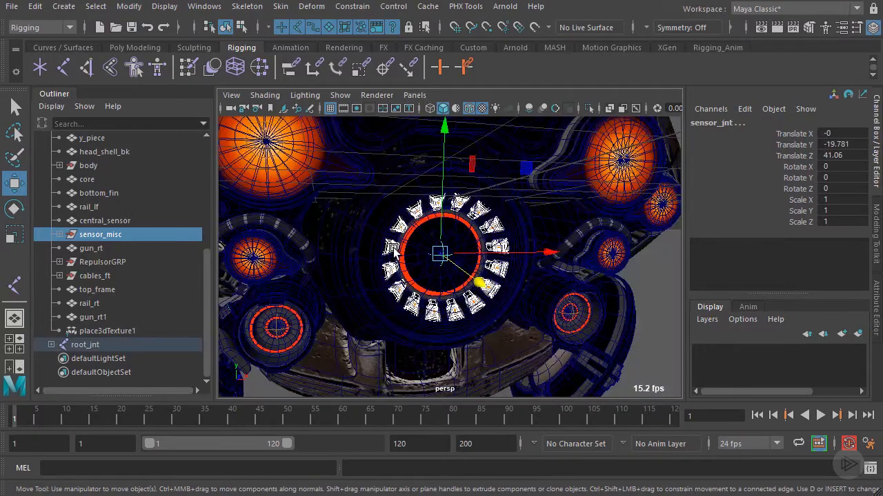
pyautogui.click(281, 7)
pyautogui.click(309, 44)
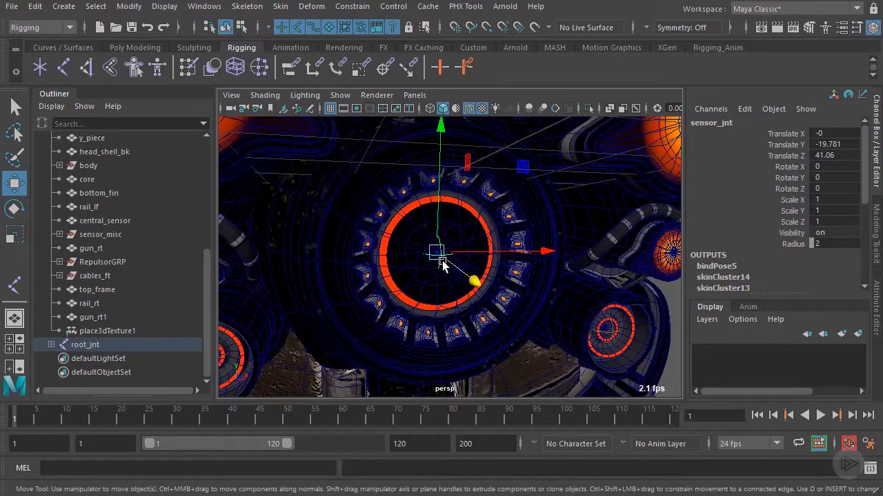
# Test the sensor binding by rotating sensor_jnt back and forth about Z, and undo the rotations.
pyautogui.press('e')
pyautogui.moveTo(407, 184); pyautogui.dragTo(491, 161)
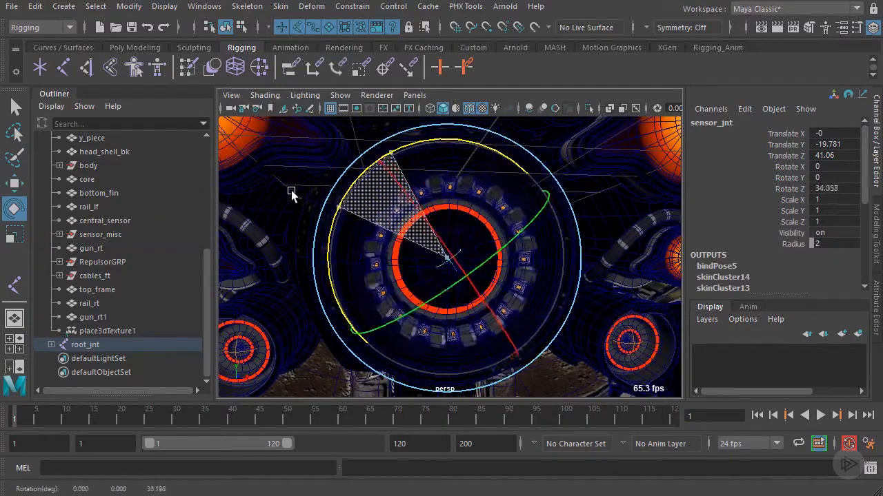
pyautogui.moveTo(291, 193); pyautogui.dragTo(571, 219)
pyautogui.moveTo(291, 189); pyautogui.dragTo(319, 196)
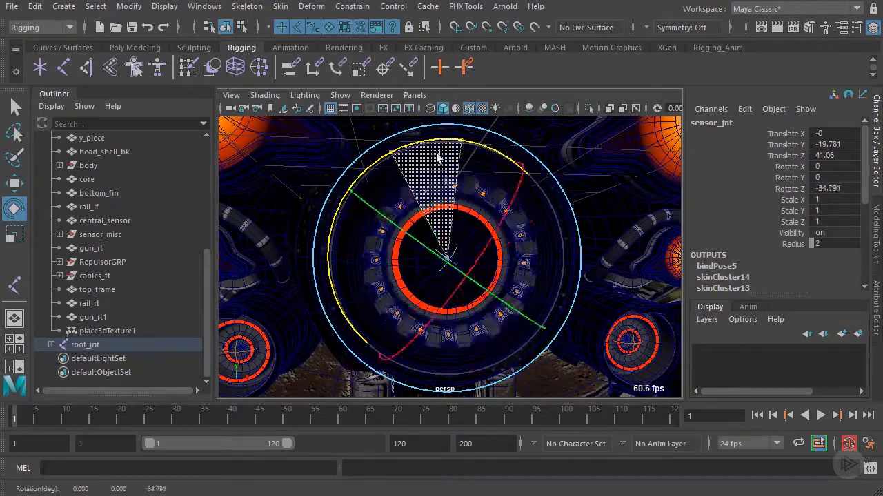
pyautogui.moveTo(404, 199); pyautogui.dragTo(419, 192)
pyautogui.hotkey('ctrl', 'z')
# Bind the bottom_fin mesh under the drone to the panel_01_jnt joint with Bind Skin.
pyautogui.scroll(-6, 452, 190)
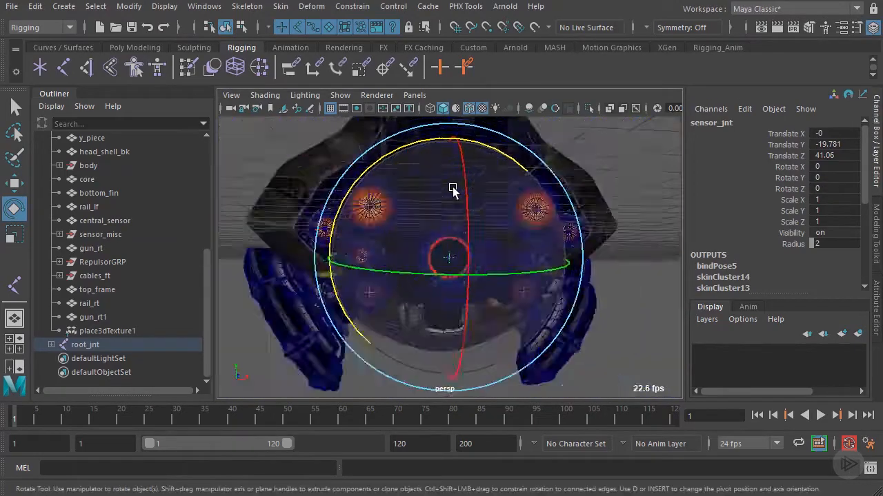
pyautogui.keyDown('alt'); pyautogui.moveTo(524, 218); pyautogui.dragTo(518, 188, button='middle'); pyautogui.keyUp('alt')
pyautogui.scroll(5, 518, 187)
pyautogui.keyDown('alt'); pyautogui.moveTo(513, 188); pyautogui.dragTo(541, 191); pyautogui.keyUp('alt')
pyautogui.keyDown('alt'); pyautogui.moveTo(541, 191); pyautogui.dragTo(567, 199, button='middle'); pyautogui.keyUp('alt')
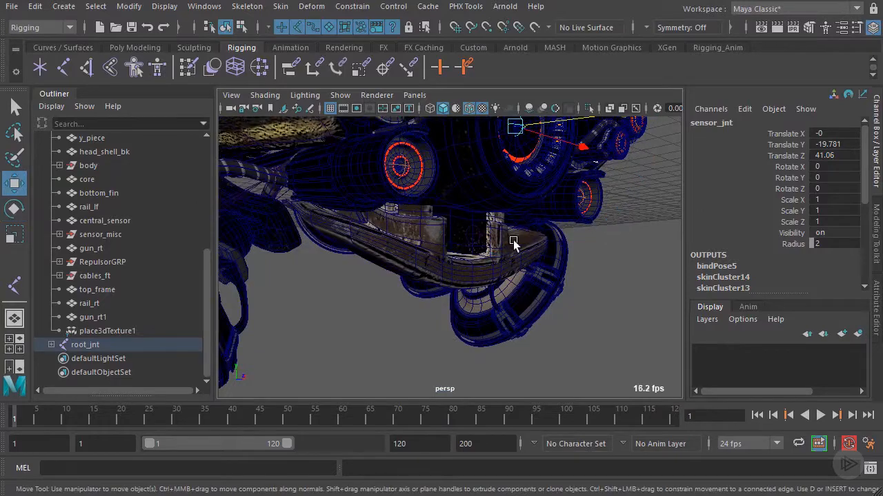
pyautogui.keyDown('alt'); pyautogui.moveTo(514, 241); pyautogui.dragTo(471, 268, button='middle'); pyautogui.keyUp('alt')
pyautogui.keyDown('alt'); pyautogui.moveTo(471, 269); pyautogui.dragTo(517, 250); pyautogui.keyUp('alt')
pyautogui.keyDown('alt'); pyautogui.moveTo(516, 251); pyautogui.dragTo(507, 237, button='middle'); pyautogui.keyUp('alt')
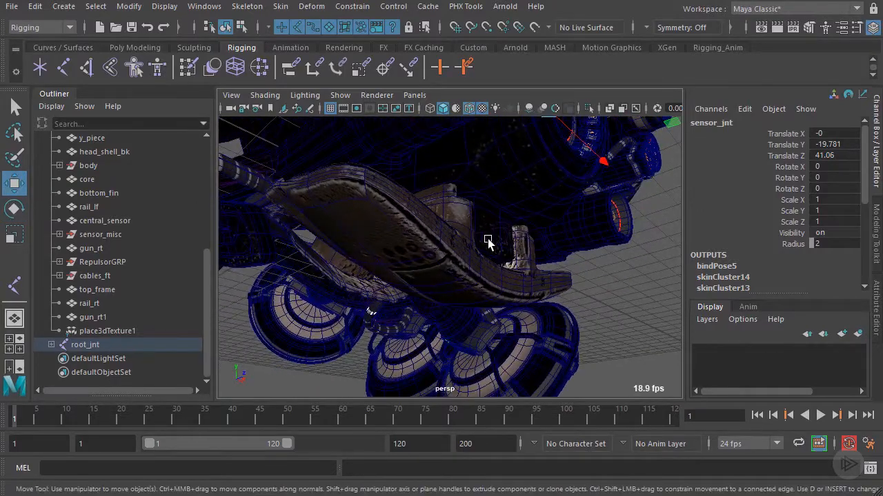
pyautogui.click(448, 231)
pyautogui.keyDown('alt'); pyautogui.moveTo(447, 231); pyautogui.dragTo(467, 212); pyautogui.keyUp('alt')
pyautogui.press('f')
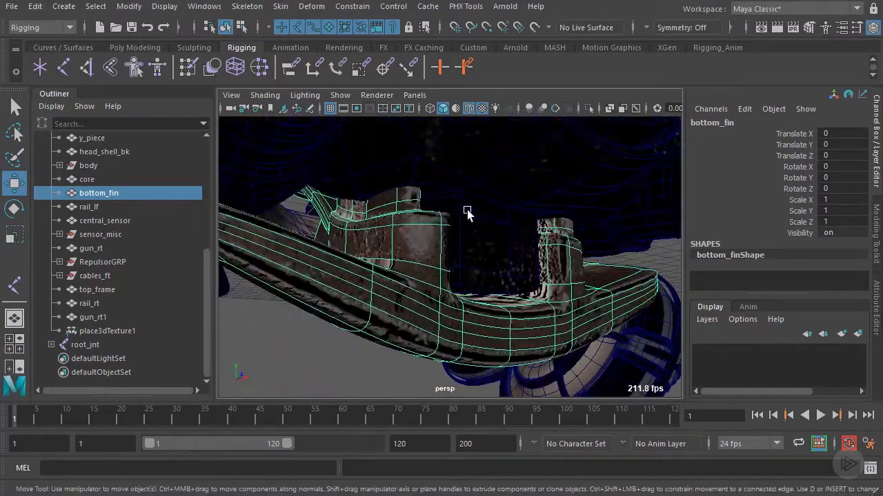
pyautogui.click(522, 249)
pyautogui.click(279, 7)
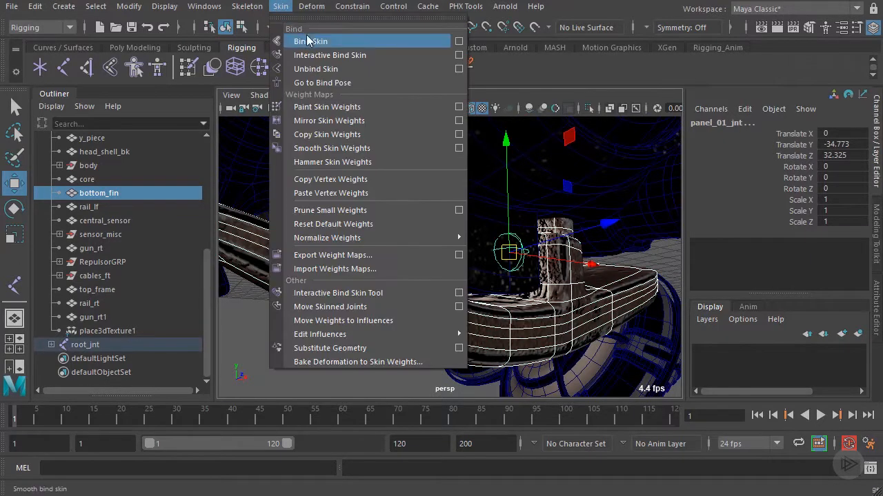
pyautogui.click(312, 43)
# Test the bottom fin's binding by rotating panel_01_jnt about X, and undo the rotation.
pyautogui.keyDown('alt'); pyautogui.moveTo(430, 237); pyautogui.dragTo(476, 260); pyautogui.keyUp('alt')
pyautogui.press('e')
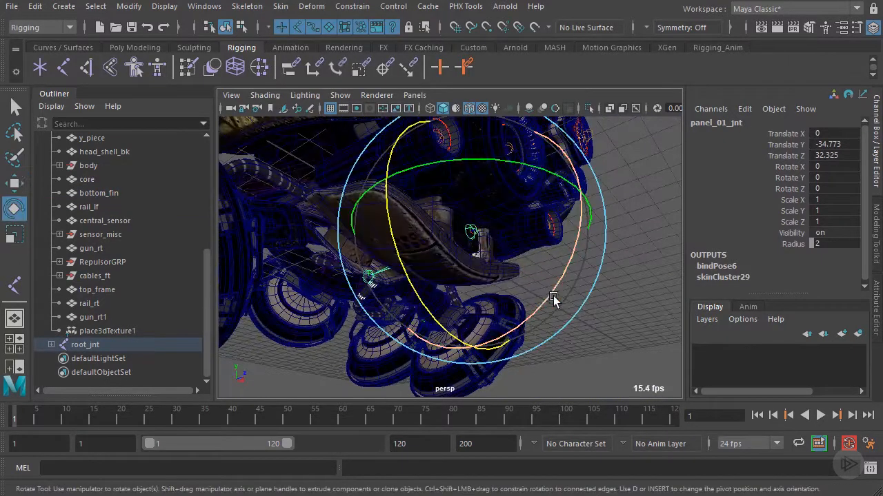
pyautogui.moveTo(557, 301)
pyautogui.mouseDown()
pyautogui.moveTo(576, 233)
pyautogui.moveTo(551, 310)
pyautogui.moveTo(571, 173)
pyautogui.moveTo(554, 292)
pyautogui.moveTo(566, 191)
pyautogui.moveTo(561, 246)
pyautogui.moveTo(557, 197)
pyautogui.moveTo(536, 315)
pyautogui.moveTo(553, 211)
pyautogui.moveTo(549, 293)
pyautogui.mouseUp()
pyautogui.hotkey('ctrl', 'z')
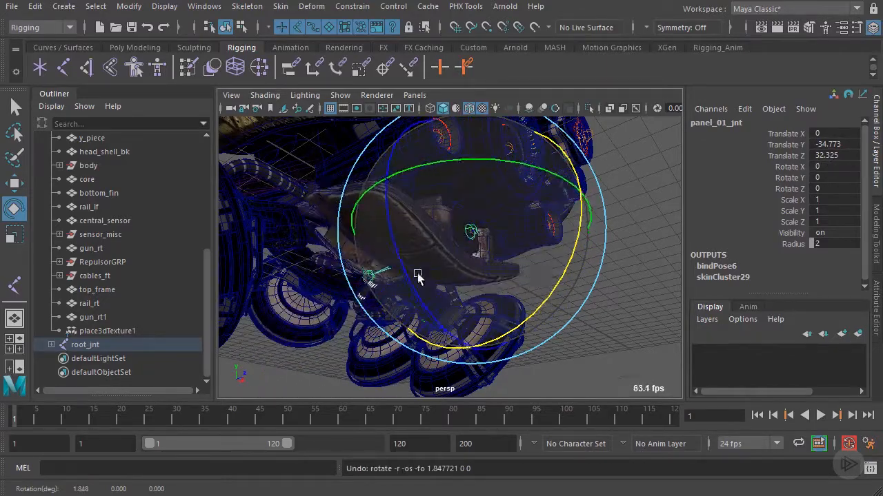
# Bind the belly mesh behind the bottom fin to the panel_02_jnt joint with Bind Skin.
pyautogui.keyDown('alt'); pyautogui.moveTo(349, 251); pyautogui.dragTo(388, 232, button='middle'); pyautogui.keyUp('alt')
pyautogui.scroll(8, 388, 232)
pyautogui.click(264, 235)
pyautogui.keyDown('alt'); pyautogui.moveTo(264, 235); pyautogui.dragTo(438, 258); pyautogui.keyUp('alt')
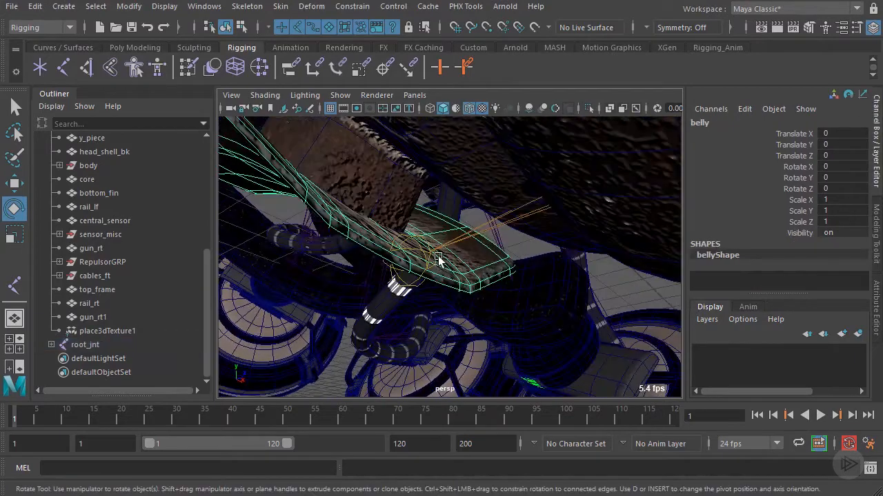
pyautogui.click(426, 252)
pyautogui.press('q')
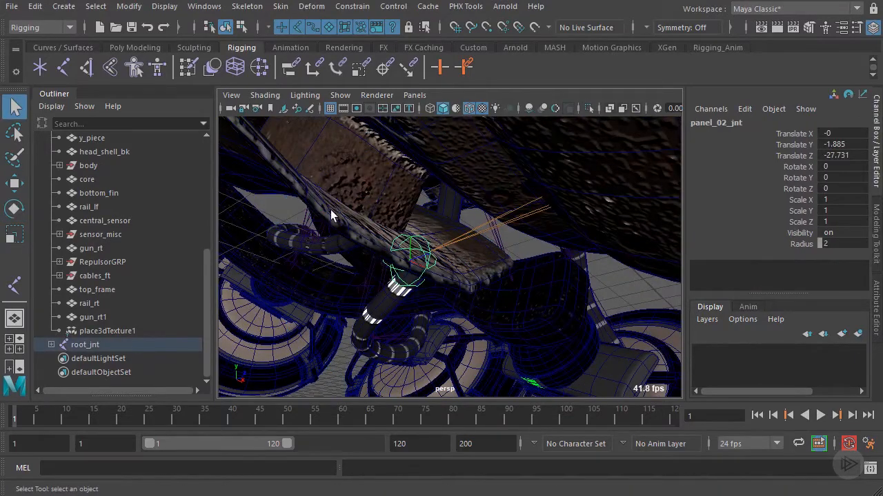
pyautogui.press('w')
pyautogui.click(365, 221)
pyautogui.keyDown('alt'); pyautogui.moveTo(365, 221); pyautogui.dragTo(470, 304); pyautogui.keyUp('alt')
pyautogui.click(445, 227)
pyautogui.moveTo(443, 219)
pyautogui.keyDown('alt'); pyautogui.mouseDown()
pyautogui.moveTo(493, 232)
pyautogui.moveTo(455, 207)
pyautogui.mouseUp(); pyautogui.keyUp('alt')
pyautogui.click(280, 6)
pyautogui.click(305, 39)
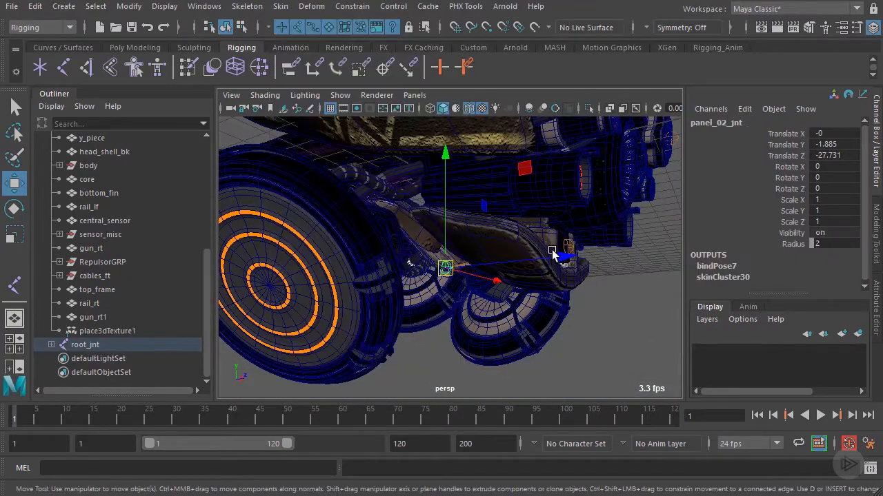
# Rotate the panel_01_jnt joint about X to swing the bottom panels down and test their bindings.
pyautogui.click(571, 243)
pyautogui.press('e')
pyautogui.scroll(-5, 577, 250)
pyautogui.keyDown('alt'); pyautogui.moveTo(577, 250); pyautogui.dragTo(607, 322); pyautogui.keyUp('alt')
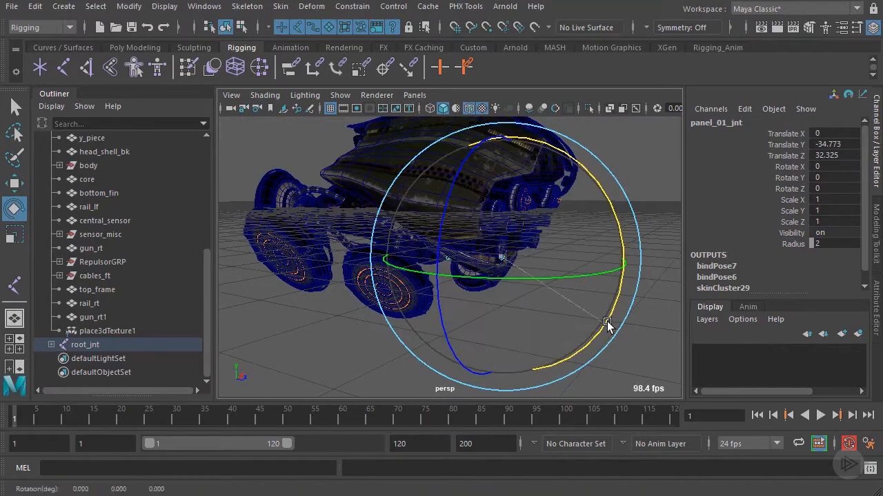
pyautogui.moveTo(580, 133); pyautogui.dragTo(585, 202)
pyautogui.keyDown('alt'); pyautogui.moveTo(585, 201); pyautogui.dragTo(548, 160, button='middle'); pyautogui.keyUp('alt')
pyautogui.scroll(5, 549, 180)
pyautogui.moveTo(607, 178); pyautogui.dragTo(606, 132)
# Test the belly's binding by rotating panel_02_jnt about X in both directions, and undo the panel joint rotations.
pyautogui.keyDown('alt'); pyautogui.moveTo(495, 284); pyautogui.dragTo(533, 243); pyautogui.keyUp('alt')
pyautogui.click(473, 315)
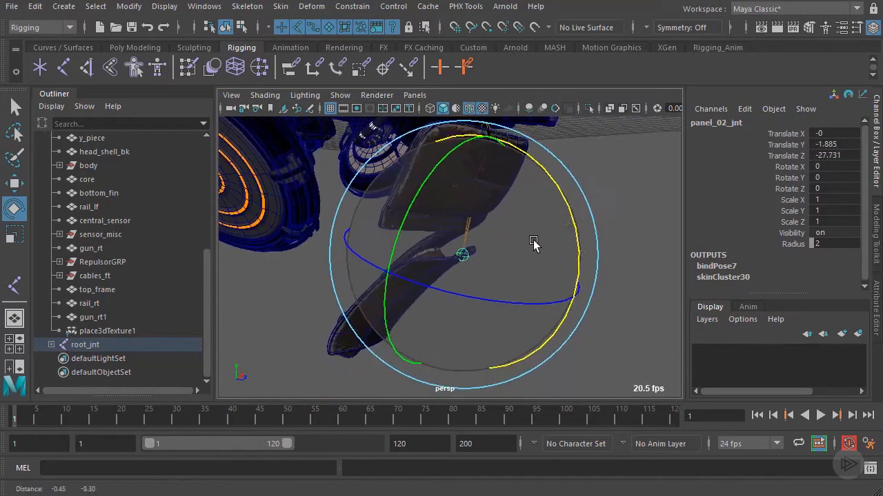
pyautogui.moveTo(574, 217); pyautogui.dragTo(561, 173)
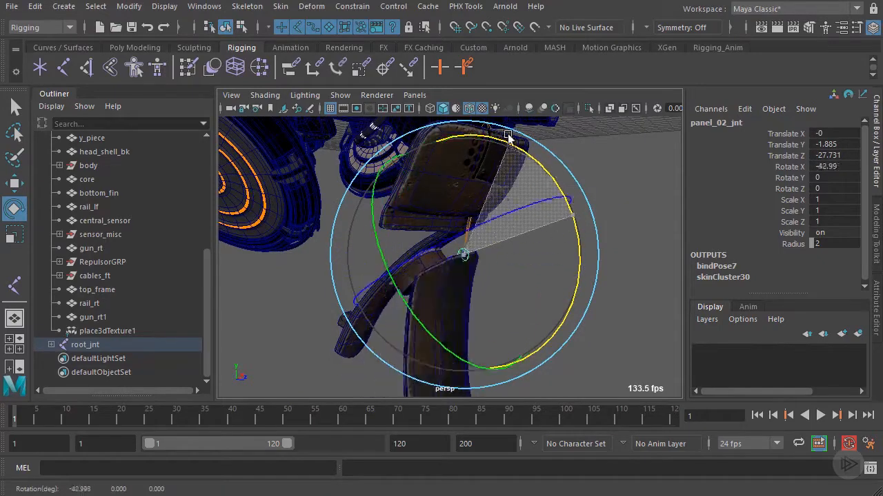
pyautogui.moveTo(508, 136); pyautogui.dragTo(499, 220)
pyautogui.hotkey('ctrl', 'z')
pyautogui.click(481, 173)
pyautogui.hotkey('ctrl', 'z')
pyautogui.scroll(4, 534, 222)
pyautogui.hotkey('ctrl', 'z')
pyautogui.press('w')
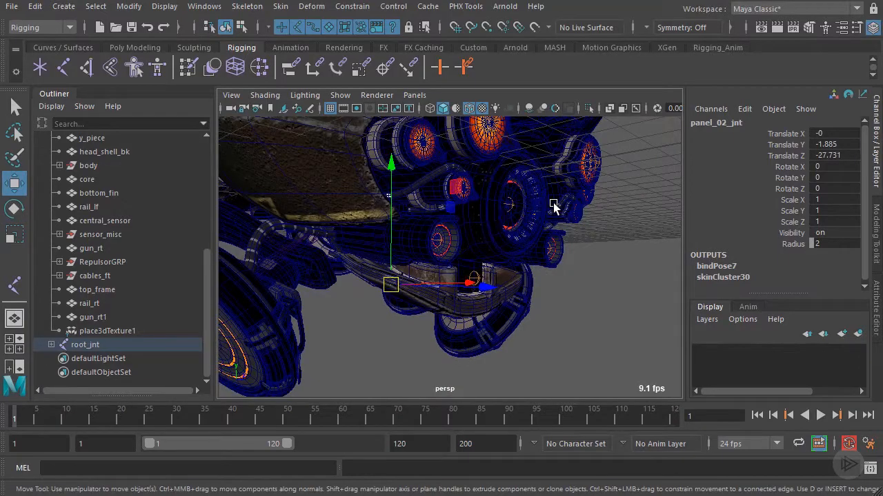
# Examine the drone's rear, side and underside, including the cables running to the repulsors.
pyautogui.keyDown('alt'); pyautogui.moveTo(554, 206); pyautogui.dragTo(502, 218); pyautogui.keyUp('alt')
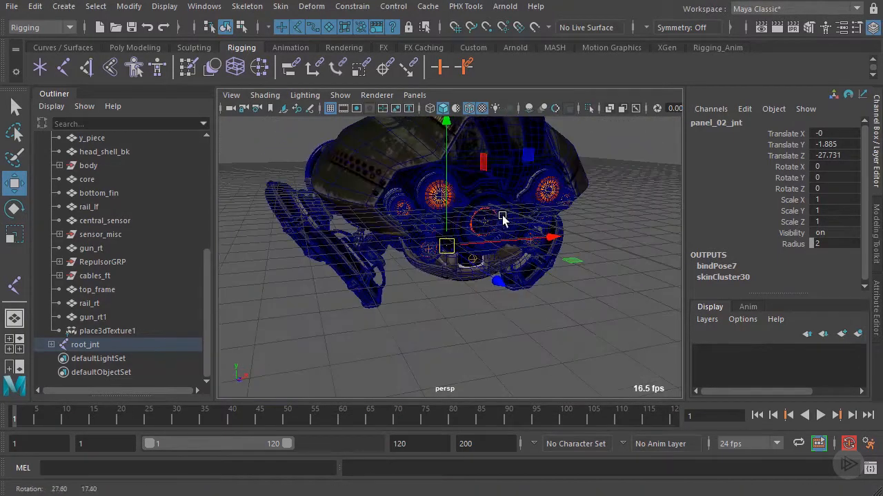
pyautogui.scroll(3, 528, 217)
pyautogui.keyDown('alt'); pyautogui.moveTo(529, 218); pyautogui.dragTo(522, 233, button='middle'); pyautogui.keyUp('alt')
pyautogui.keyDown('alt'); pyautogui.moveTo(522, 233); pyautogui.dragTo(554, 206); pyautogui.keyUp('alt')
pyautogui.keyDown('alt'); pyautogui.moveTo(378, 235); pyautogui.dragTo(541, 224); pyautogui.keyUp('alt')
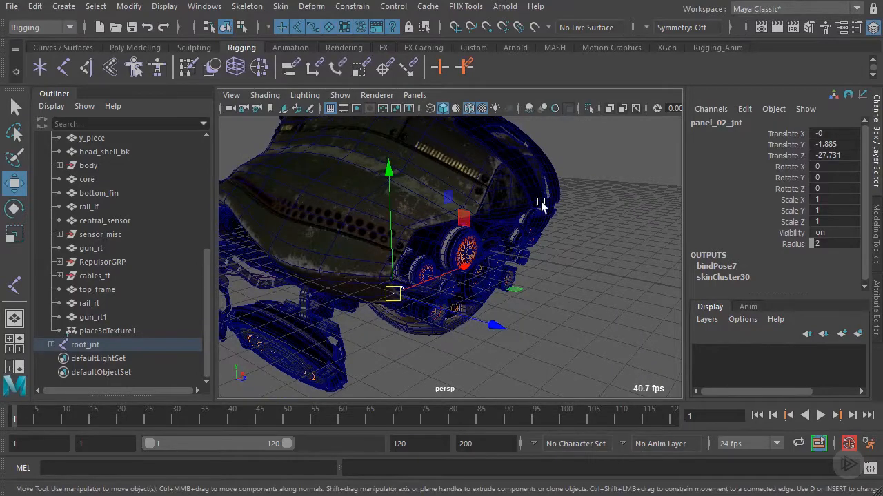
pyautogui.keyDown('alt'); pyautogui.moveTo(465, 216); pyautogui.dragTo(513, 236); pyautogui.keyUp('alt')
pyautogui.keyDown('alt'); pyautogui.moveTo(421, 256); pyautogui.dragTo(466, 263, button='right'); pyautogui.keyUp('alt')
pyautogui.keyDown('alt'); pyautogui.moveTo(467, 263); pyautogui.dragTo(516, 242, button='middle'); pyautogui.keyUp('alt')
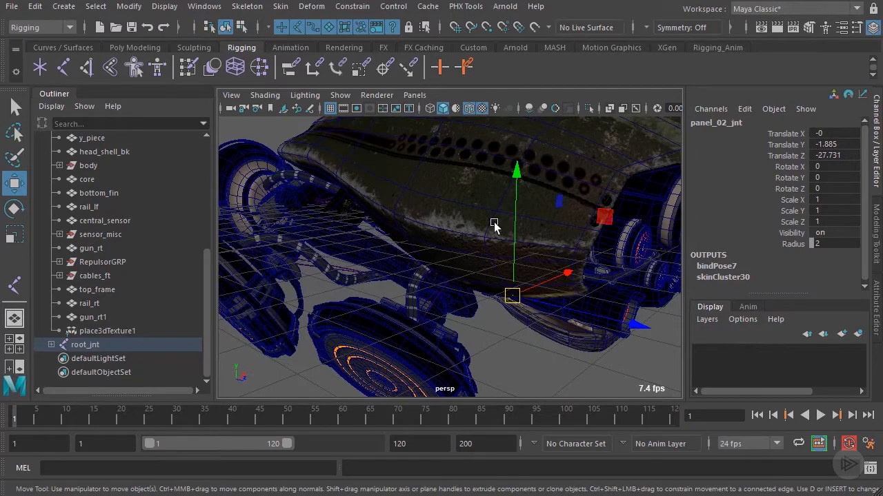
pyautogui.keyDown('alt'); pyautogui.moveTo(494, 224); pyautogui.dragTo(475, 236); pyautogui.keyUp('alt')
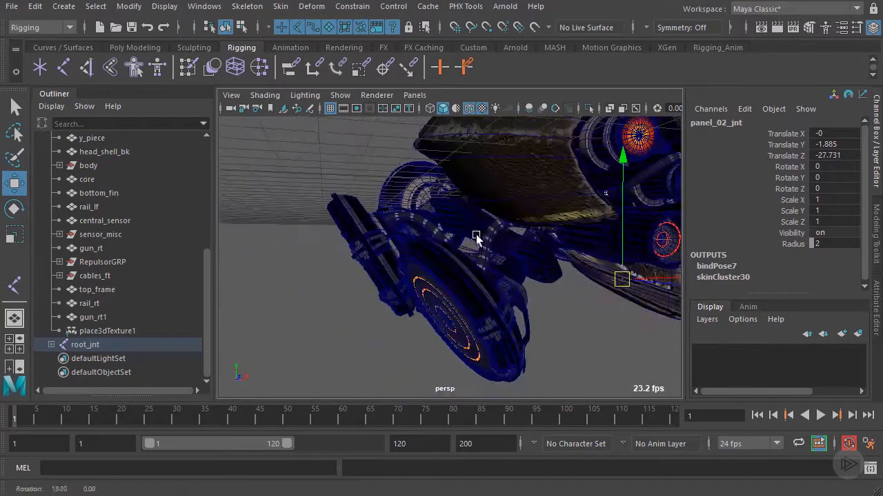
pyautogui.scroll(3, 476, 237)
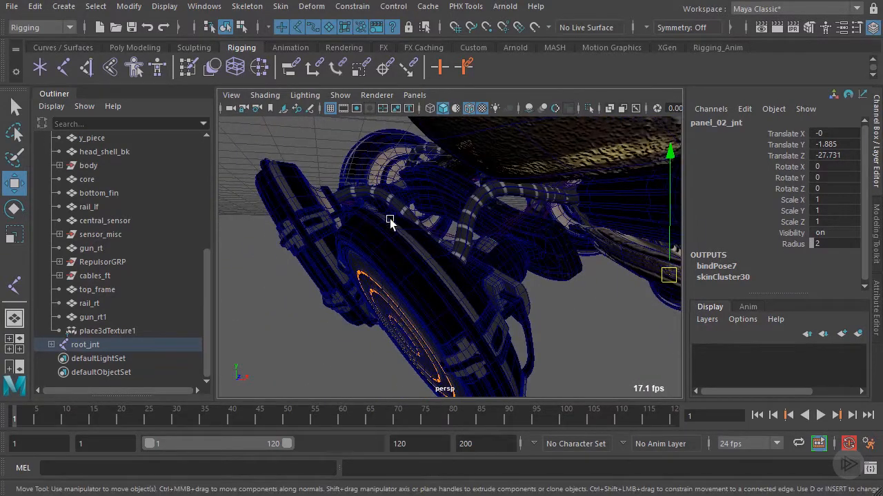
pyautogui.keyDown('alt'); pyautogui.moveTo(467, 272); pyautogui.dragTo(483, 276); pyautogui.keyUp('alt')
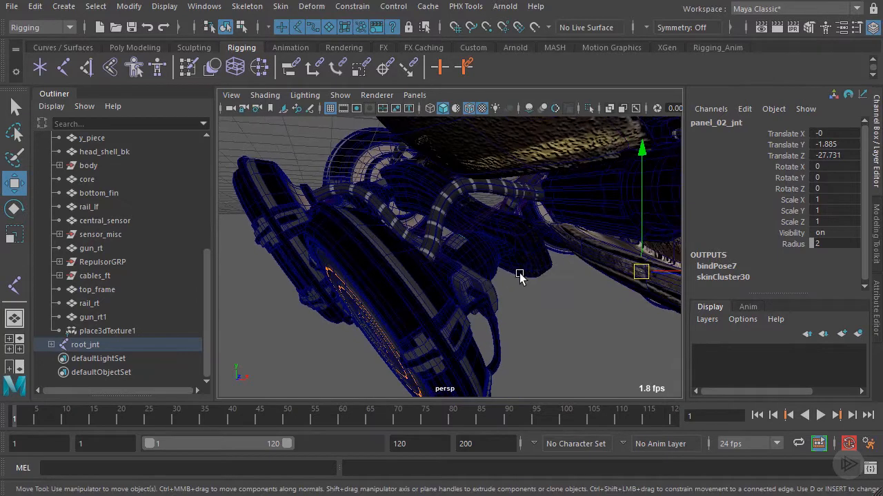